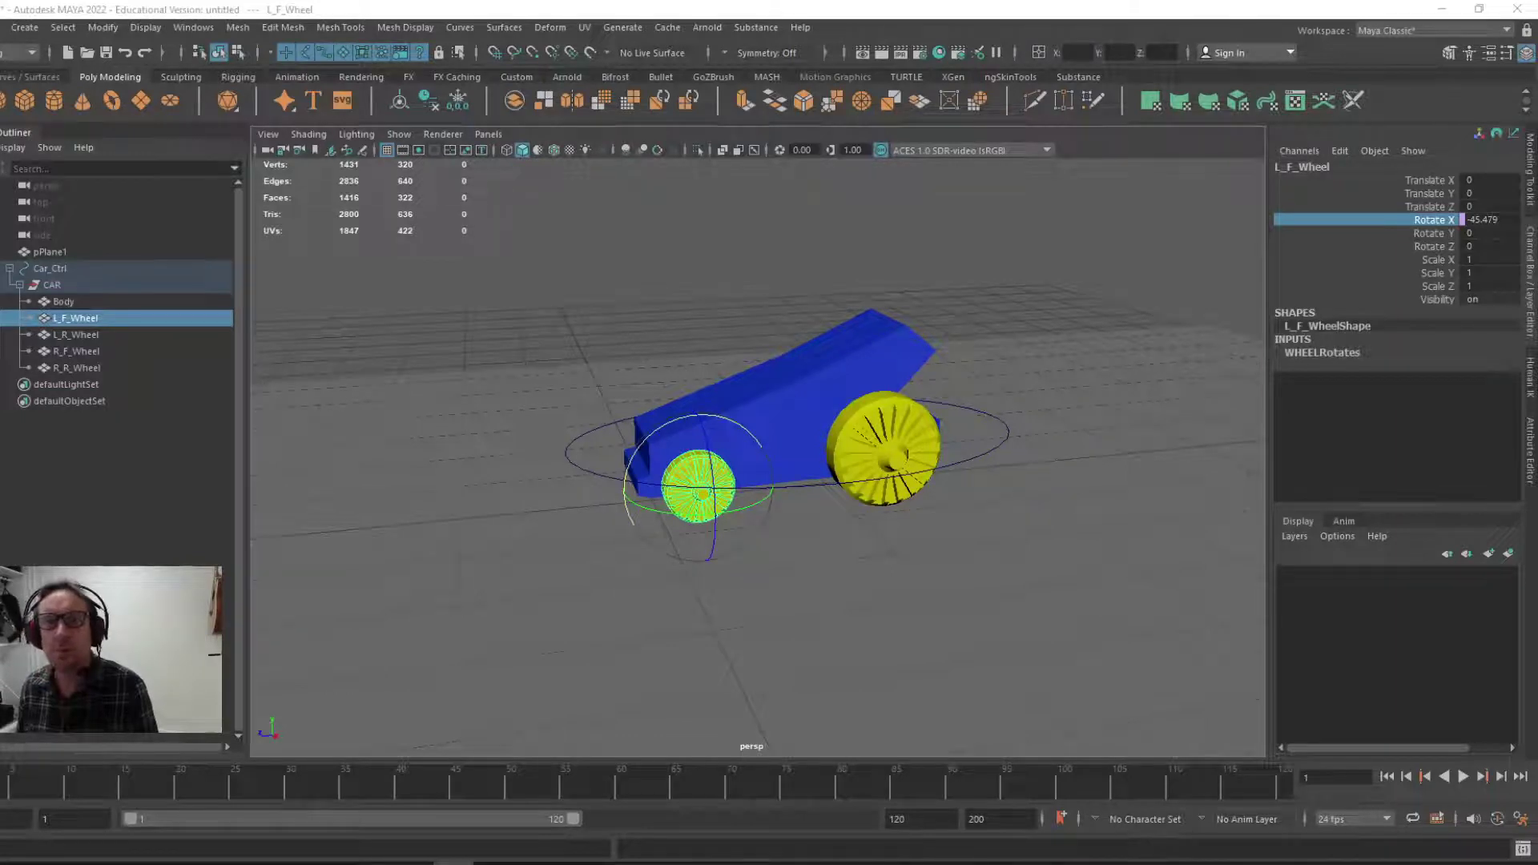
- Select the Car_Ctrl circle and move it along Z to a Translate Z of about -1.159 to test the wheel rotation
click(843, 430)
click(694, 471)
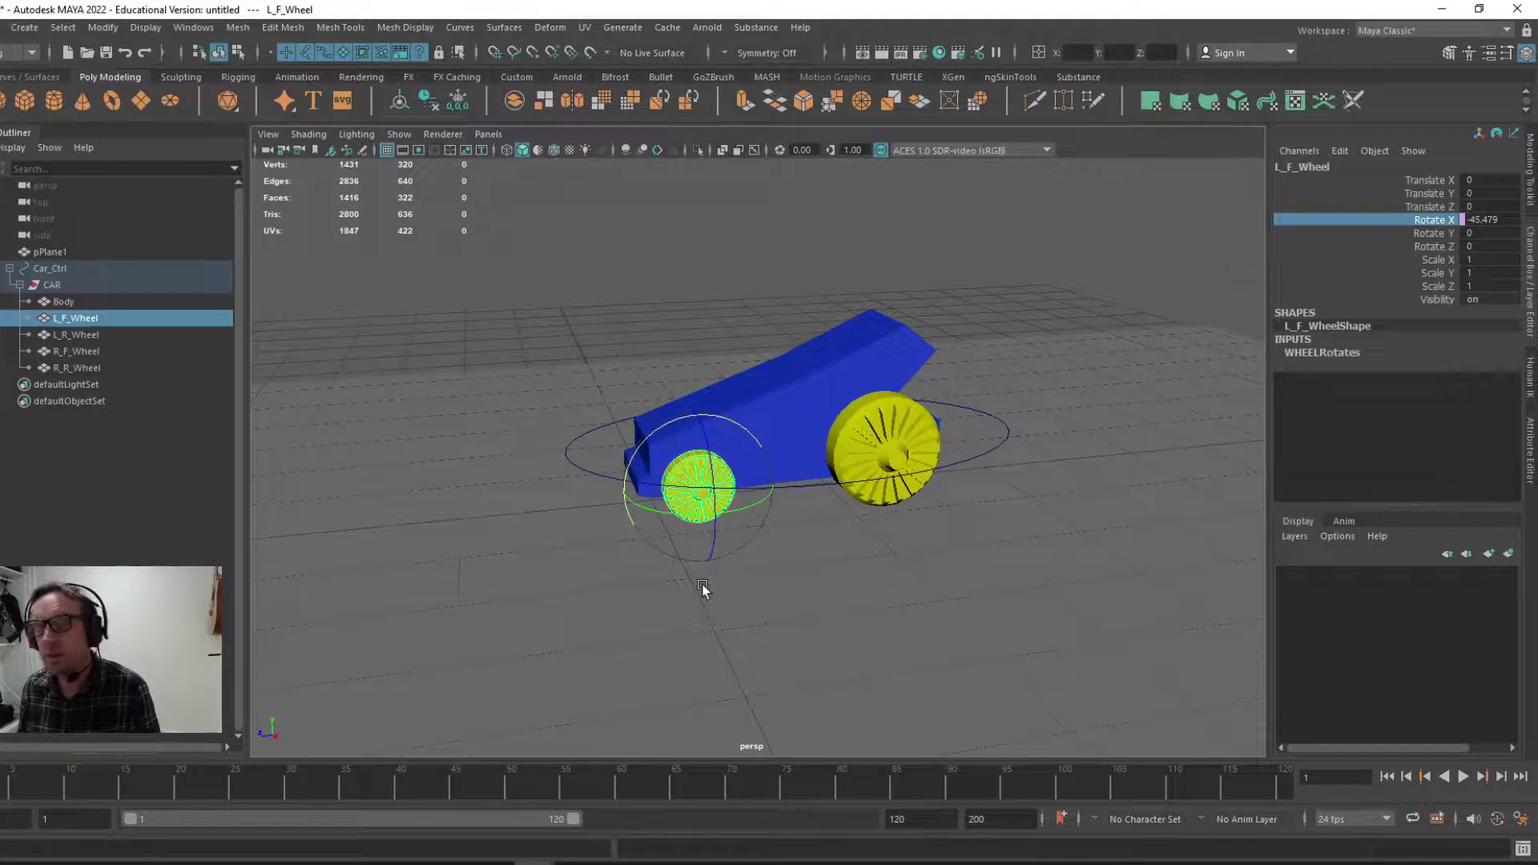
click(594, 473)
scroll(757, 525, up, 4)
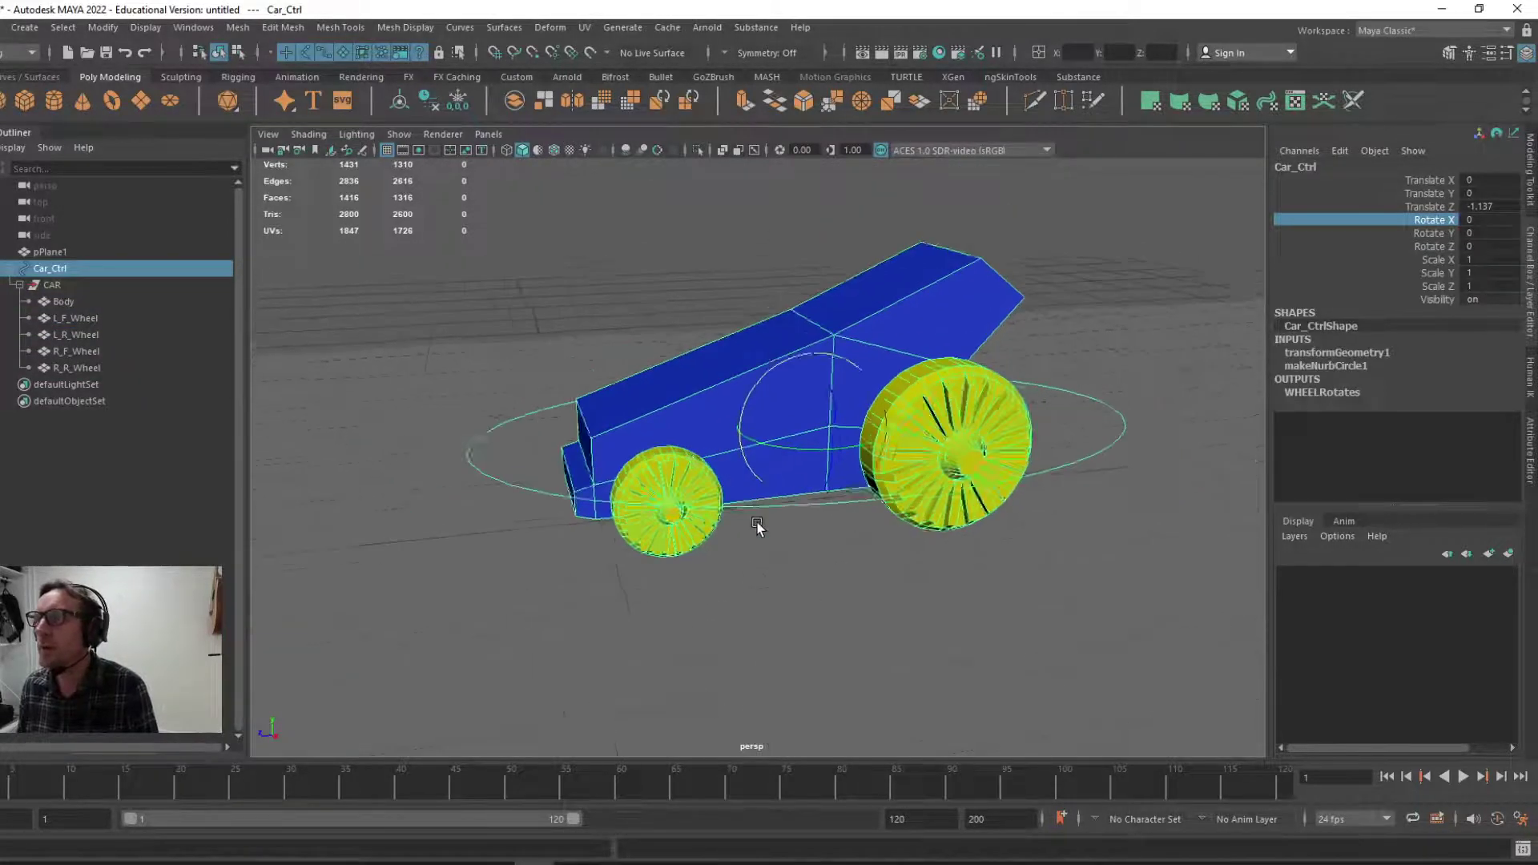
scroll(757, 525, down, 2)
click(545, 293)
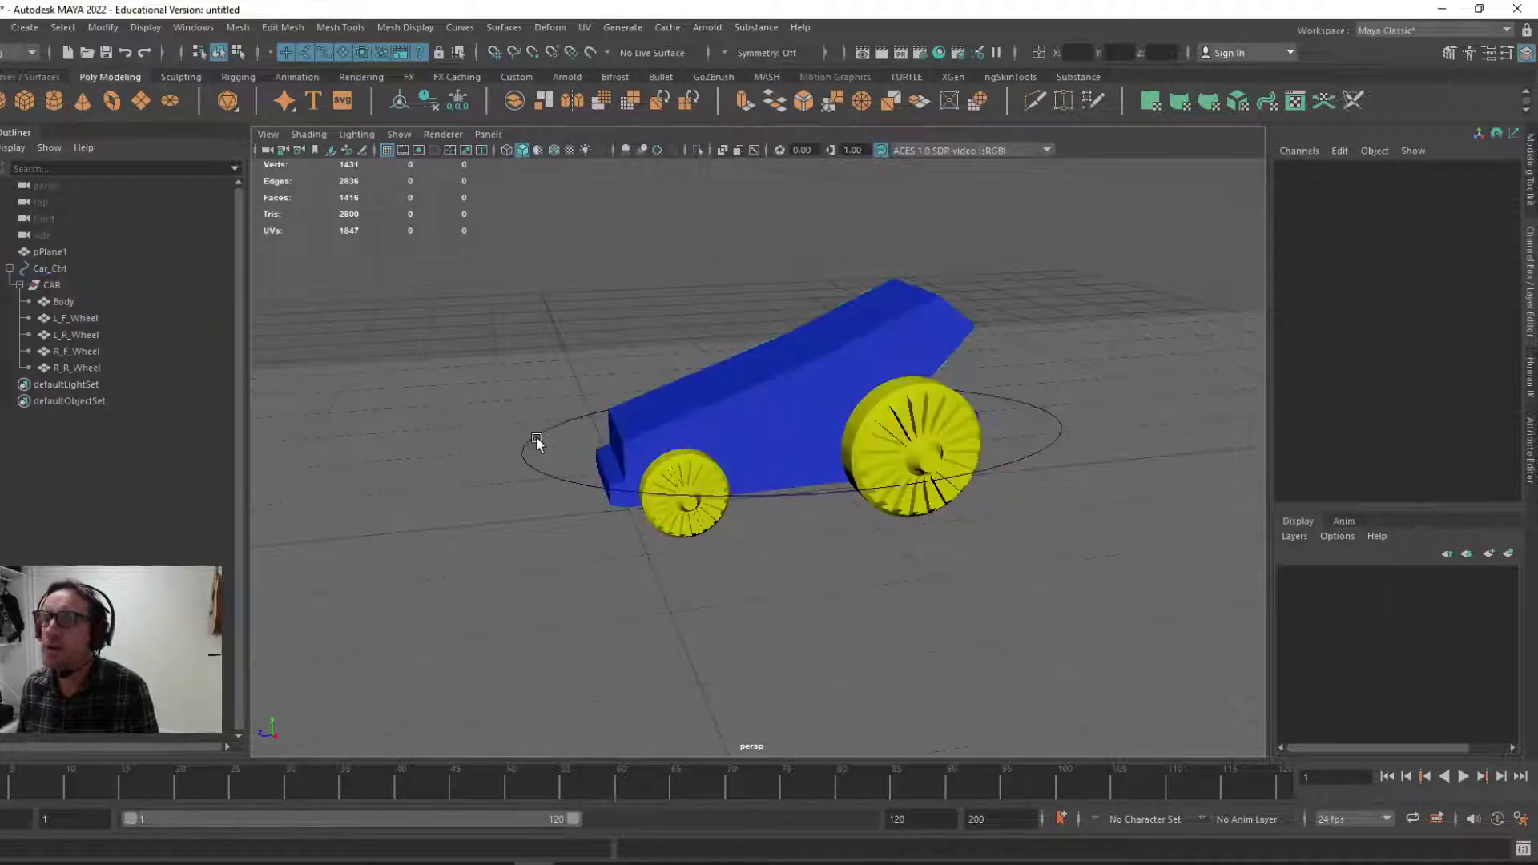
click(532, 441)
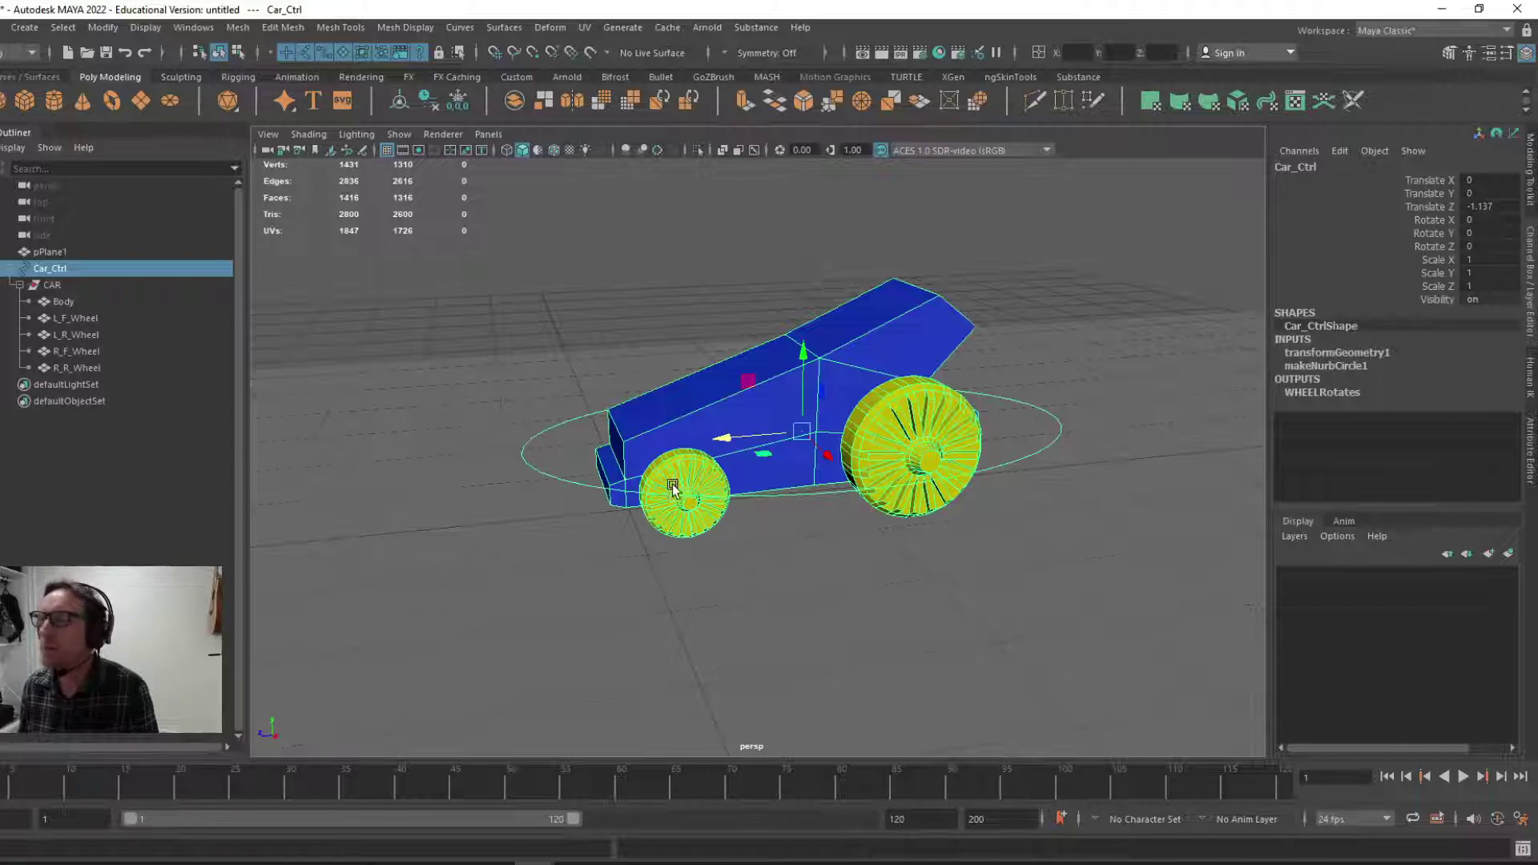
click(559, 406)
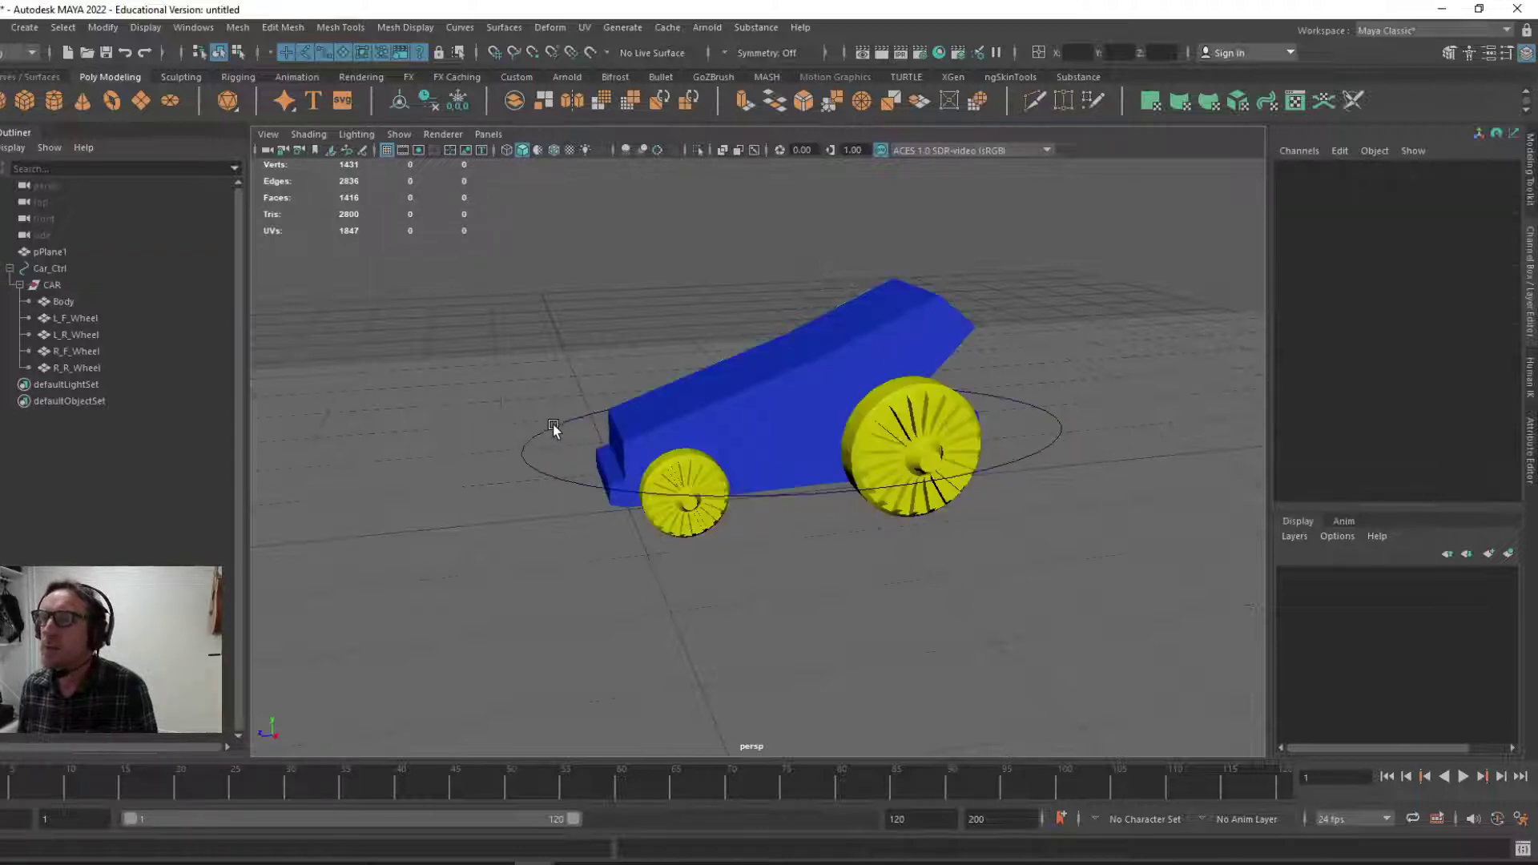
click(552, 428)
mouse_move(734, 447)
mouse_down()
mouse_move(550, 452)
mouse_move(945, 439)
mouse_move(446, 460)
mouse_move(833, 444)
mouse_move(516, 461)
mouse_move(712, 452)
mouse_up()
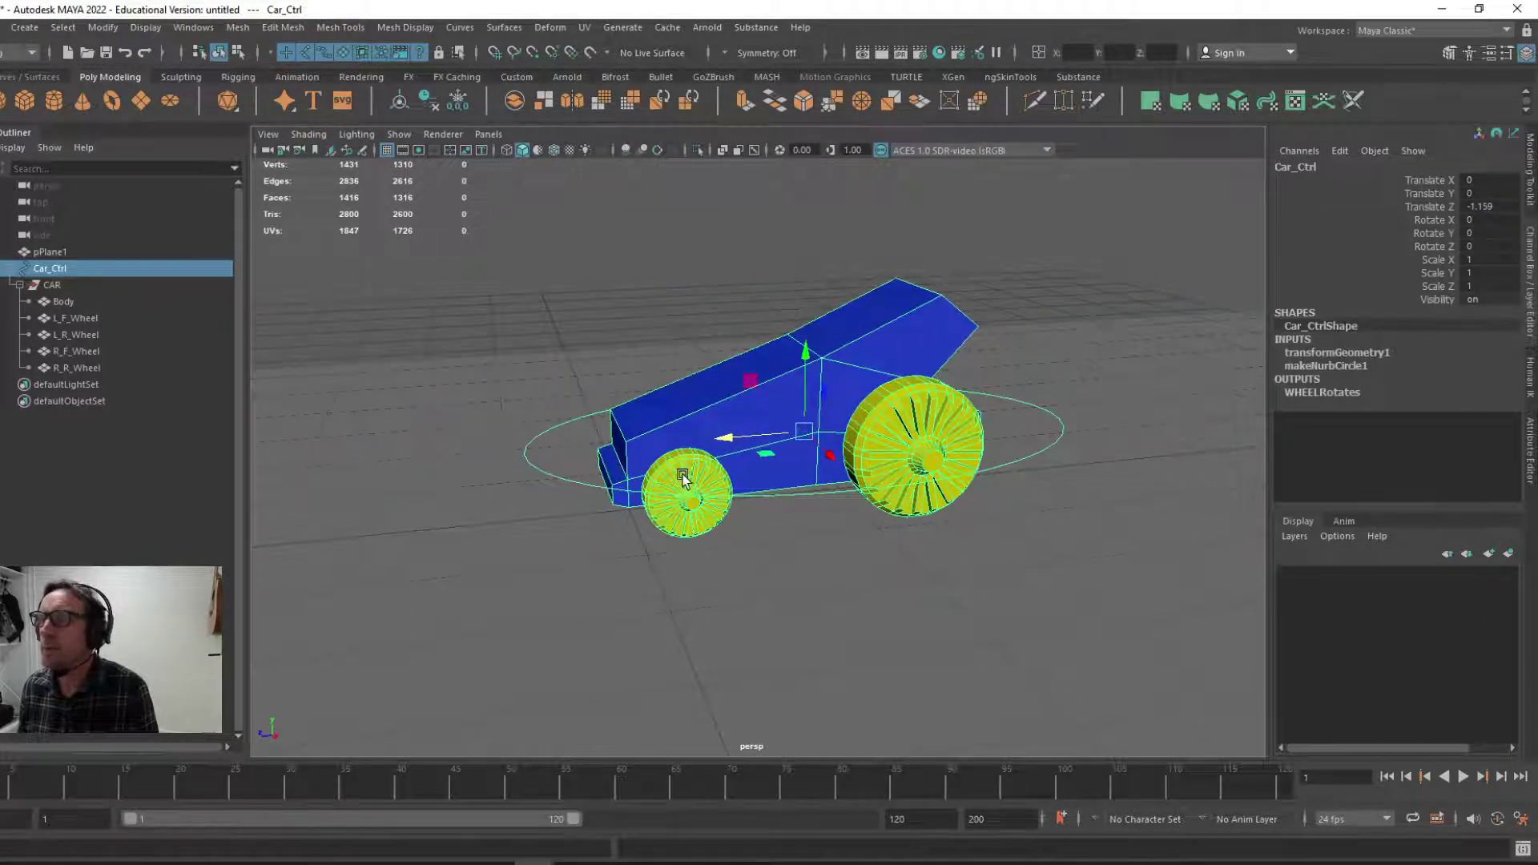
- Compare the Rotate X values of the left front and left rear wheels
click(683, 478)
click(912, 479)
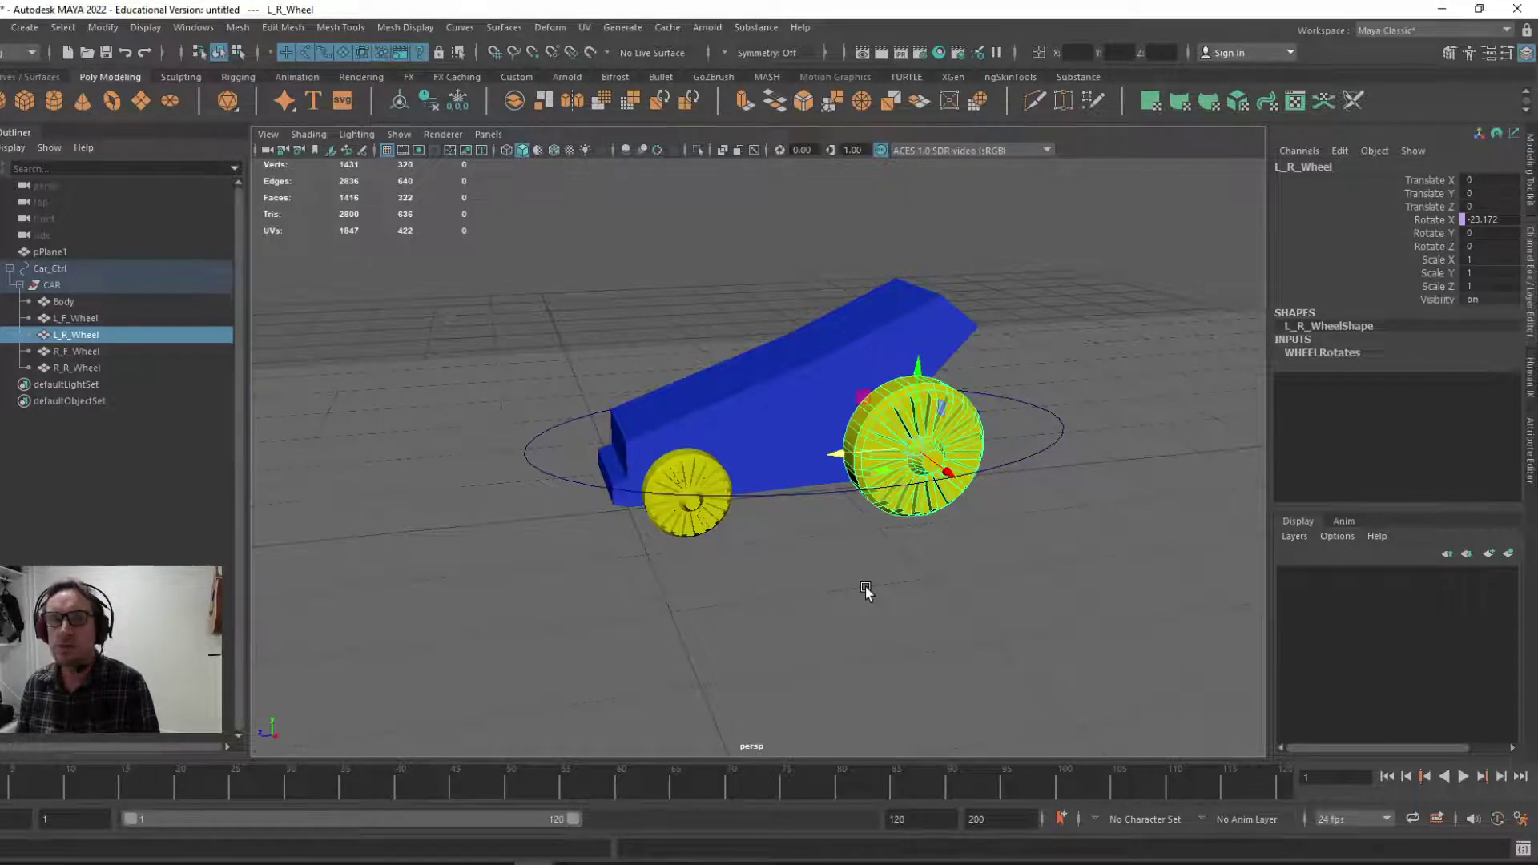
click(681, 470)
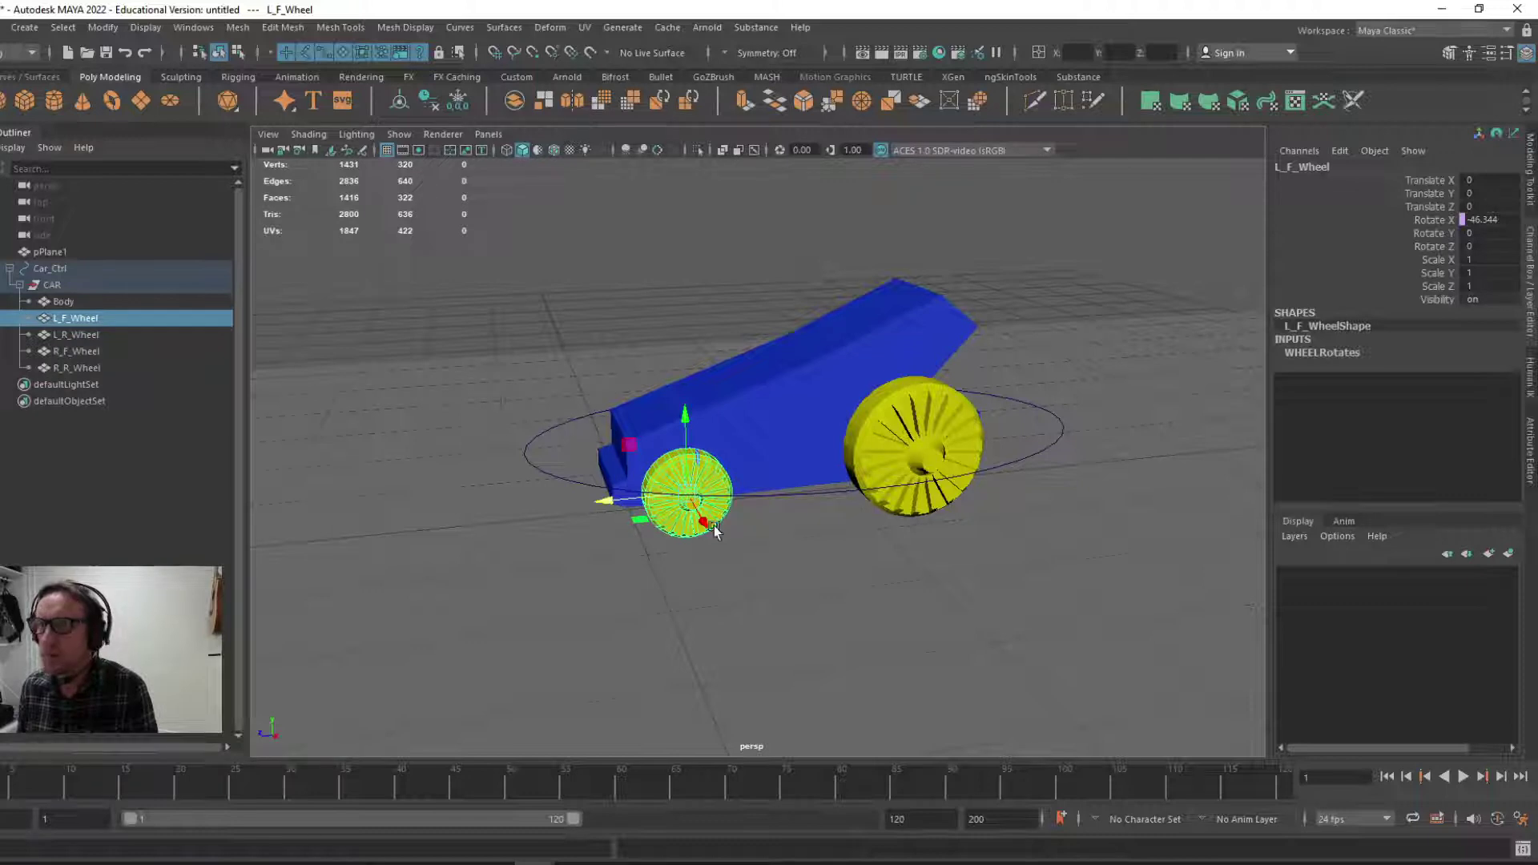
click(881, 421)
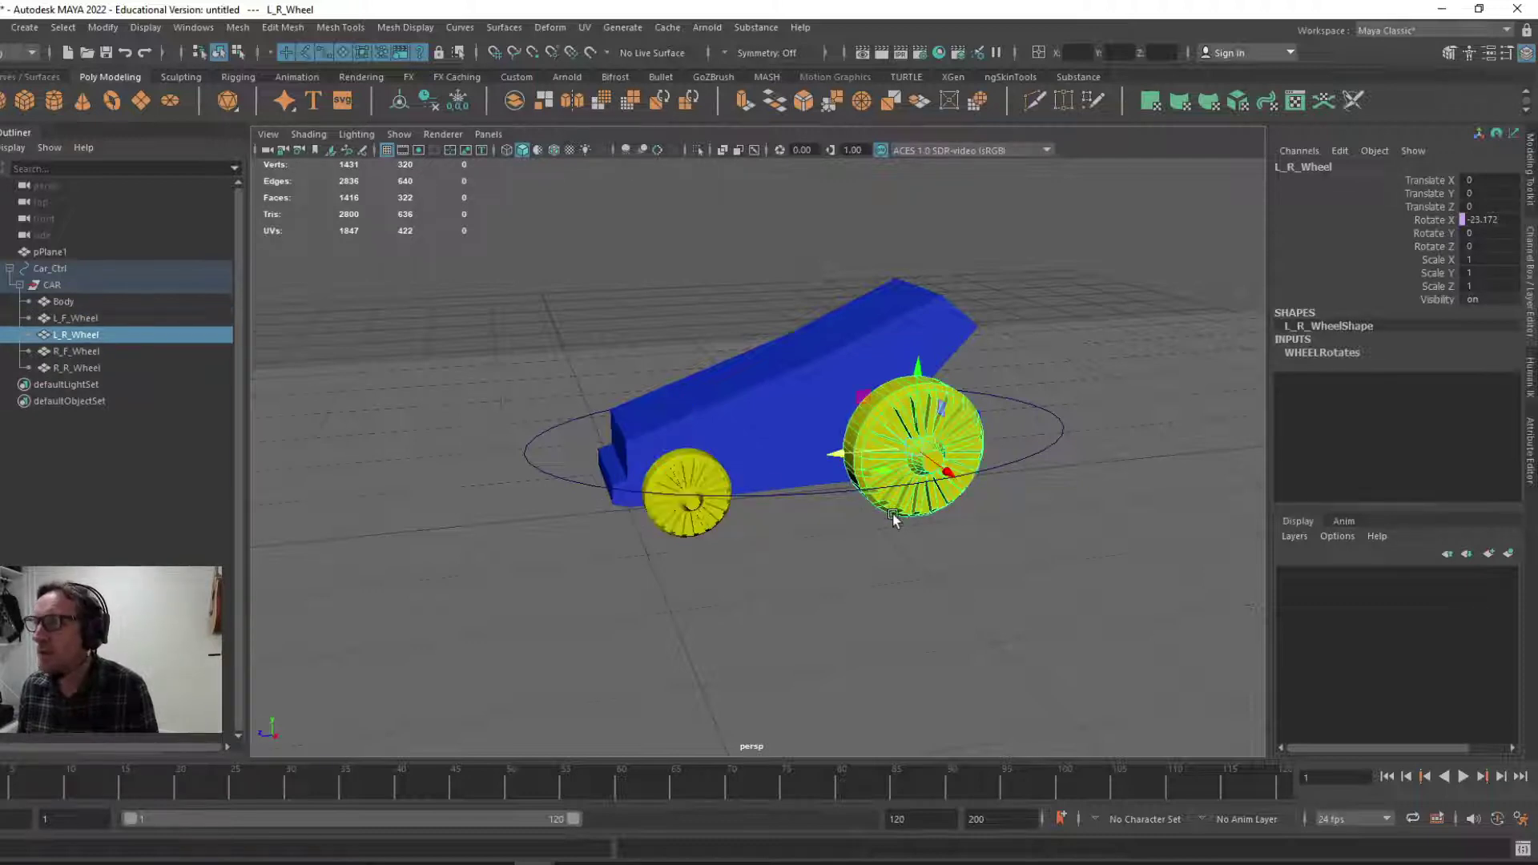
- Move the Car_Ctrl circle along Z to a Translate Z of about -1.113
click(532, 471)
mouse_move(731, 446)
mouse_down()
mouse_move(481, 483)
mouse_move(721, 473)
mouse_up()
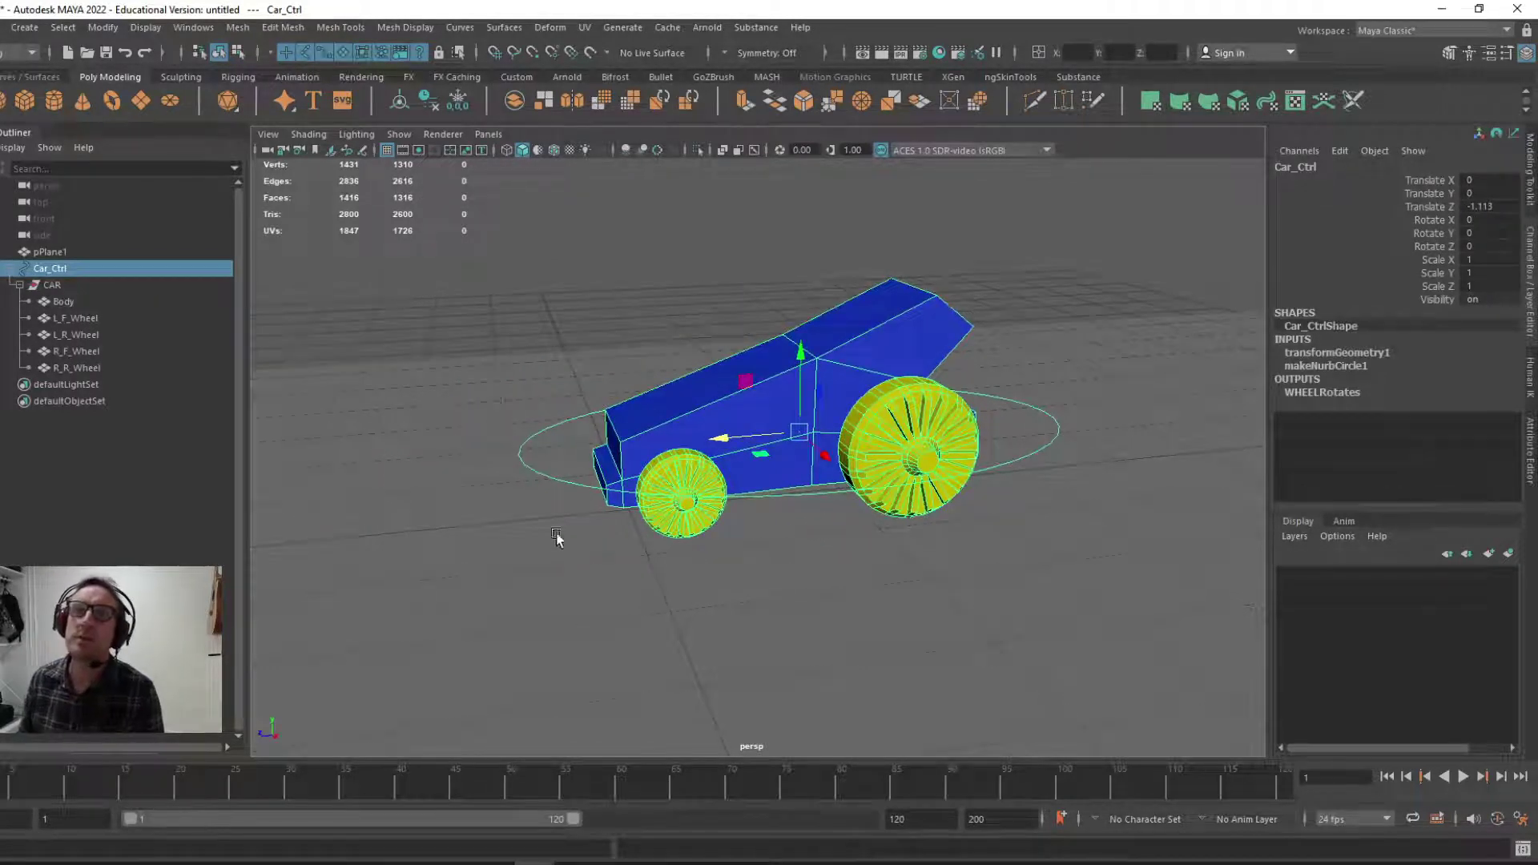
- Review how the CAR group is parented under Car_Ctrl, collapsing and expanding the group in the hierarchy
click(57, 282)
click(50, 270)
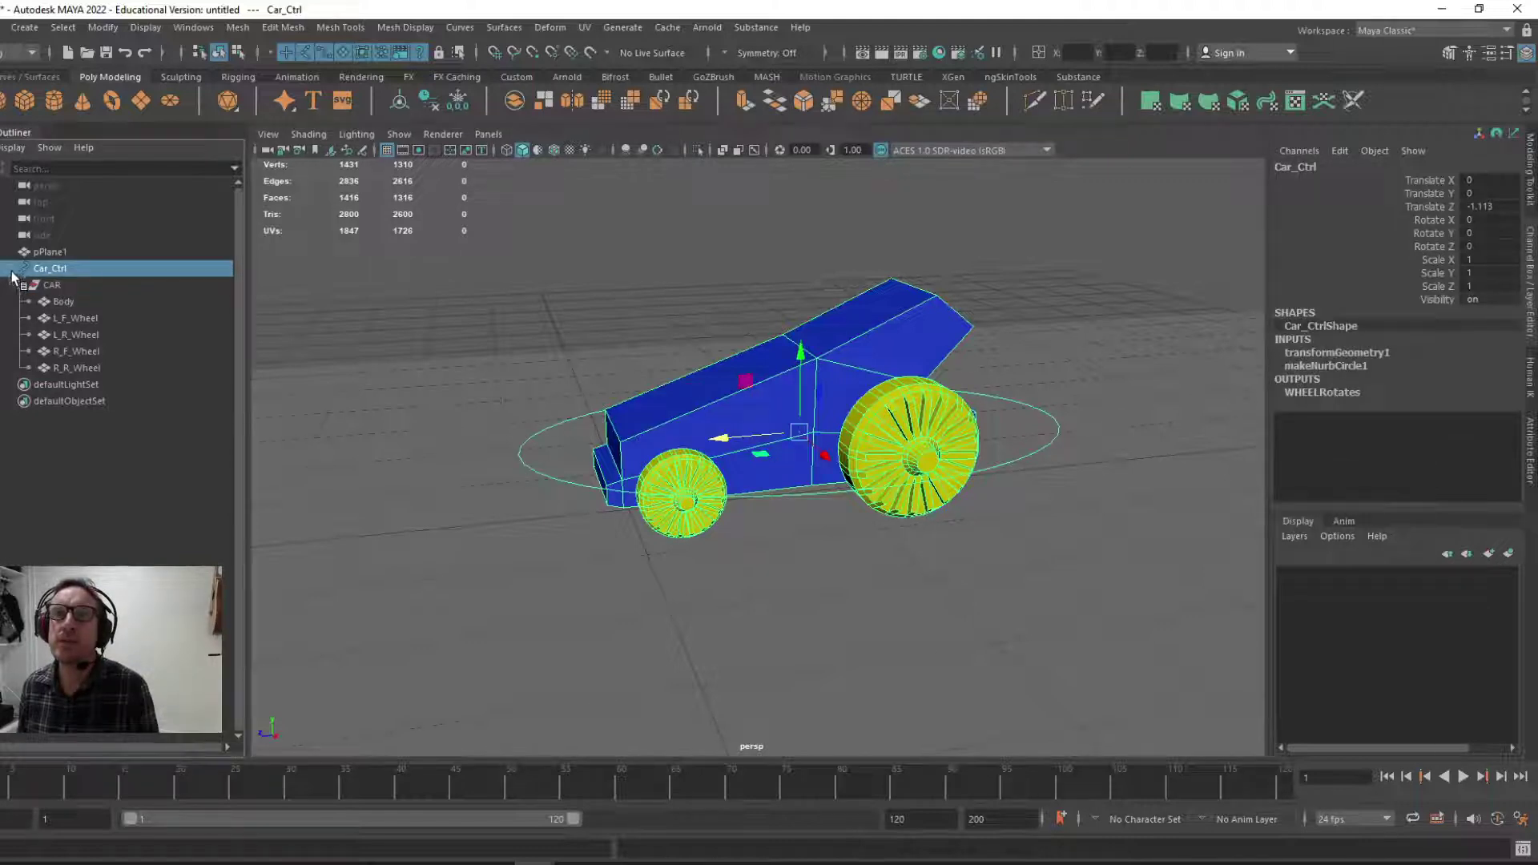
middle_drag(25, 276, 71, 276)
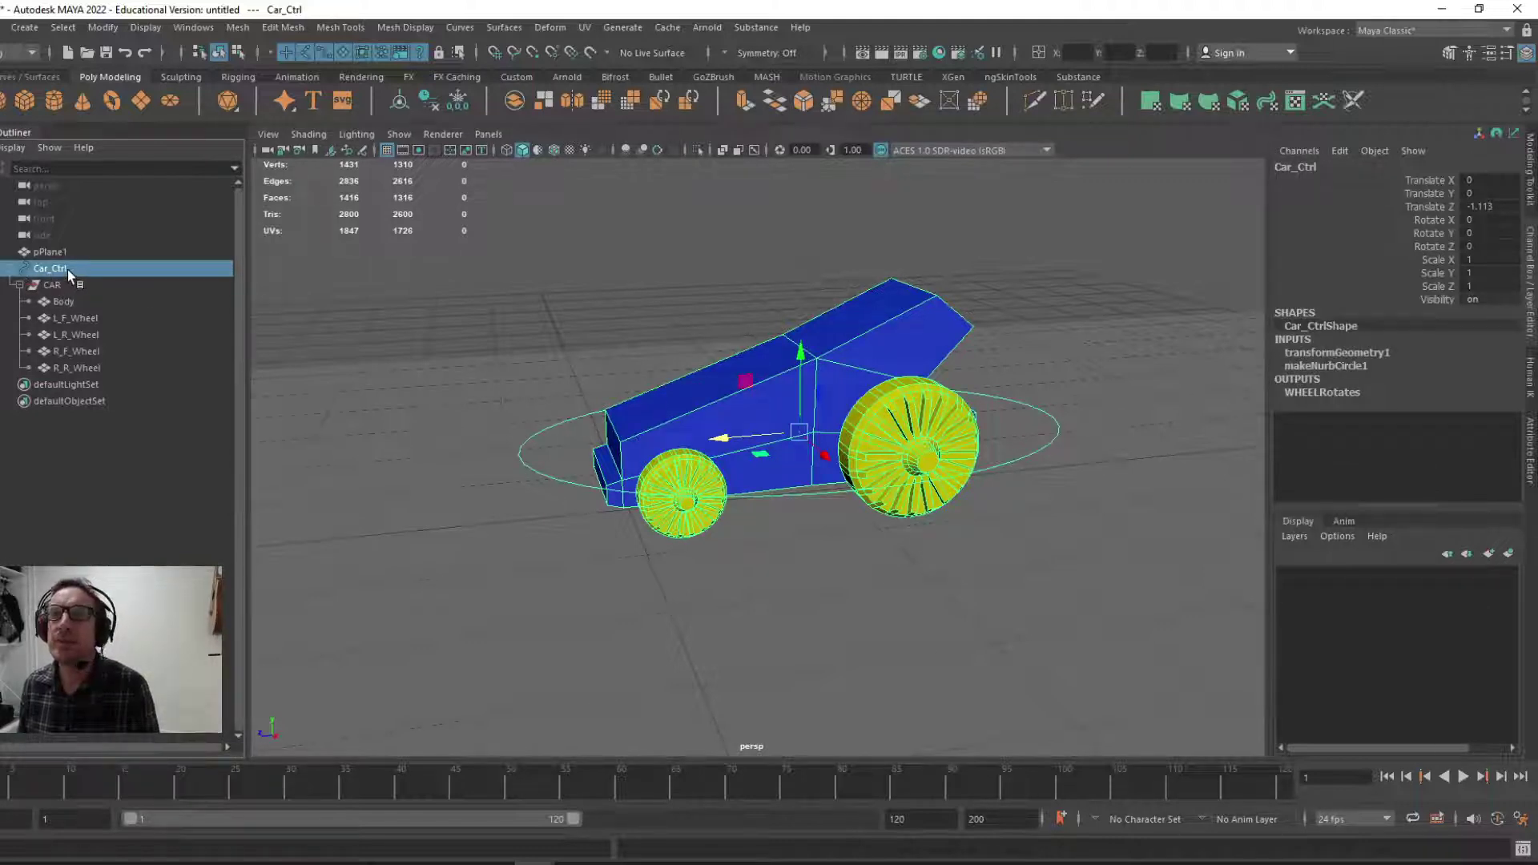
middle_drag(546, 429, 90, 281)
click(45, 285)
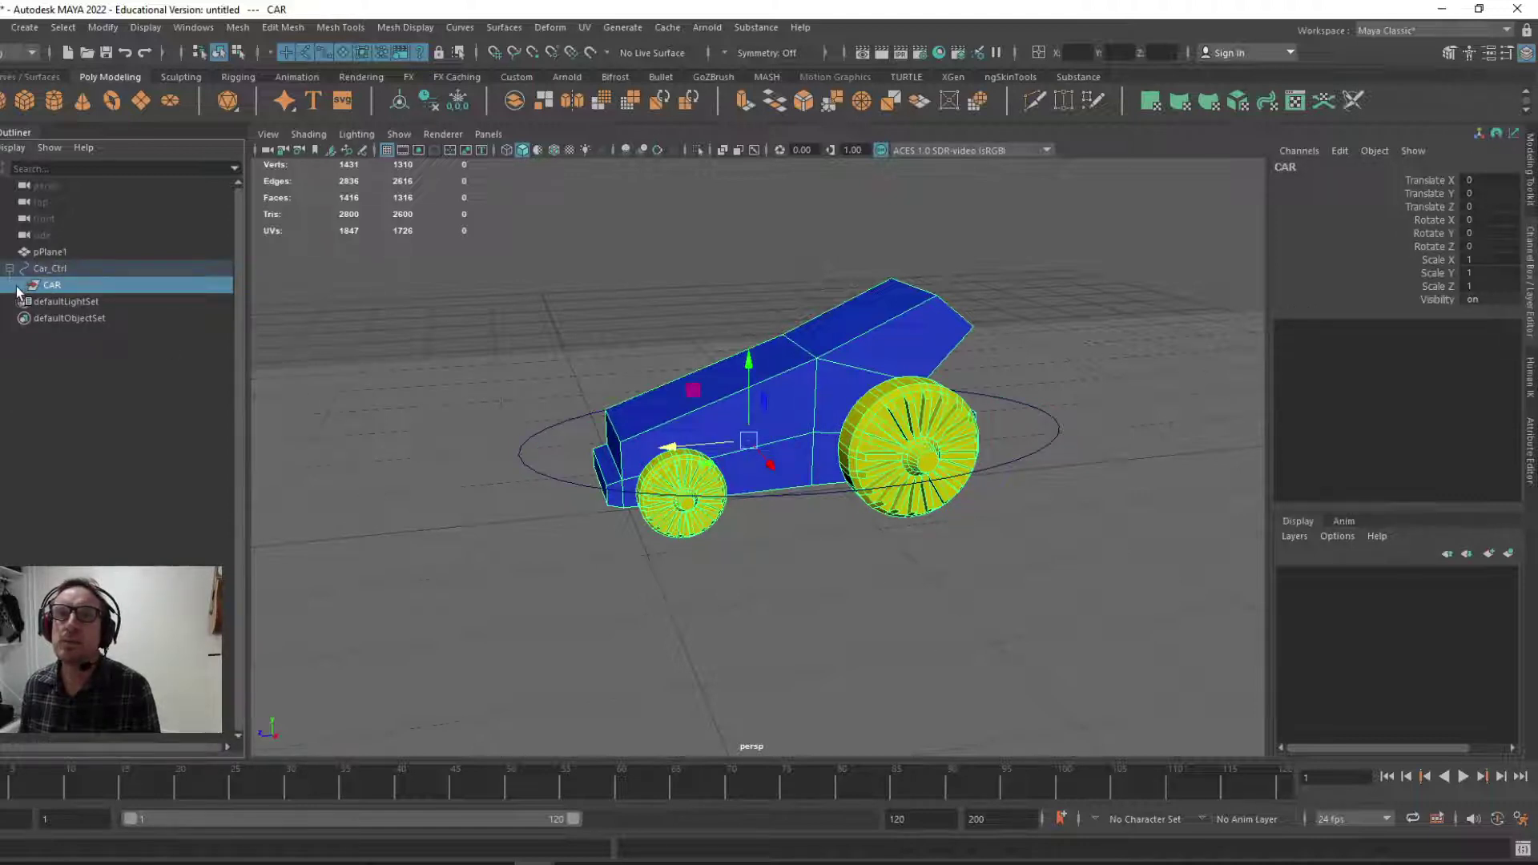
click(18, 285)
- Select the Body and each wheel in the hierarchy in turn to review the names and contents of the CAR group
click(66, 302)
click(68, 318)
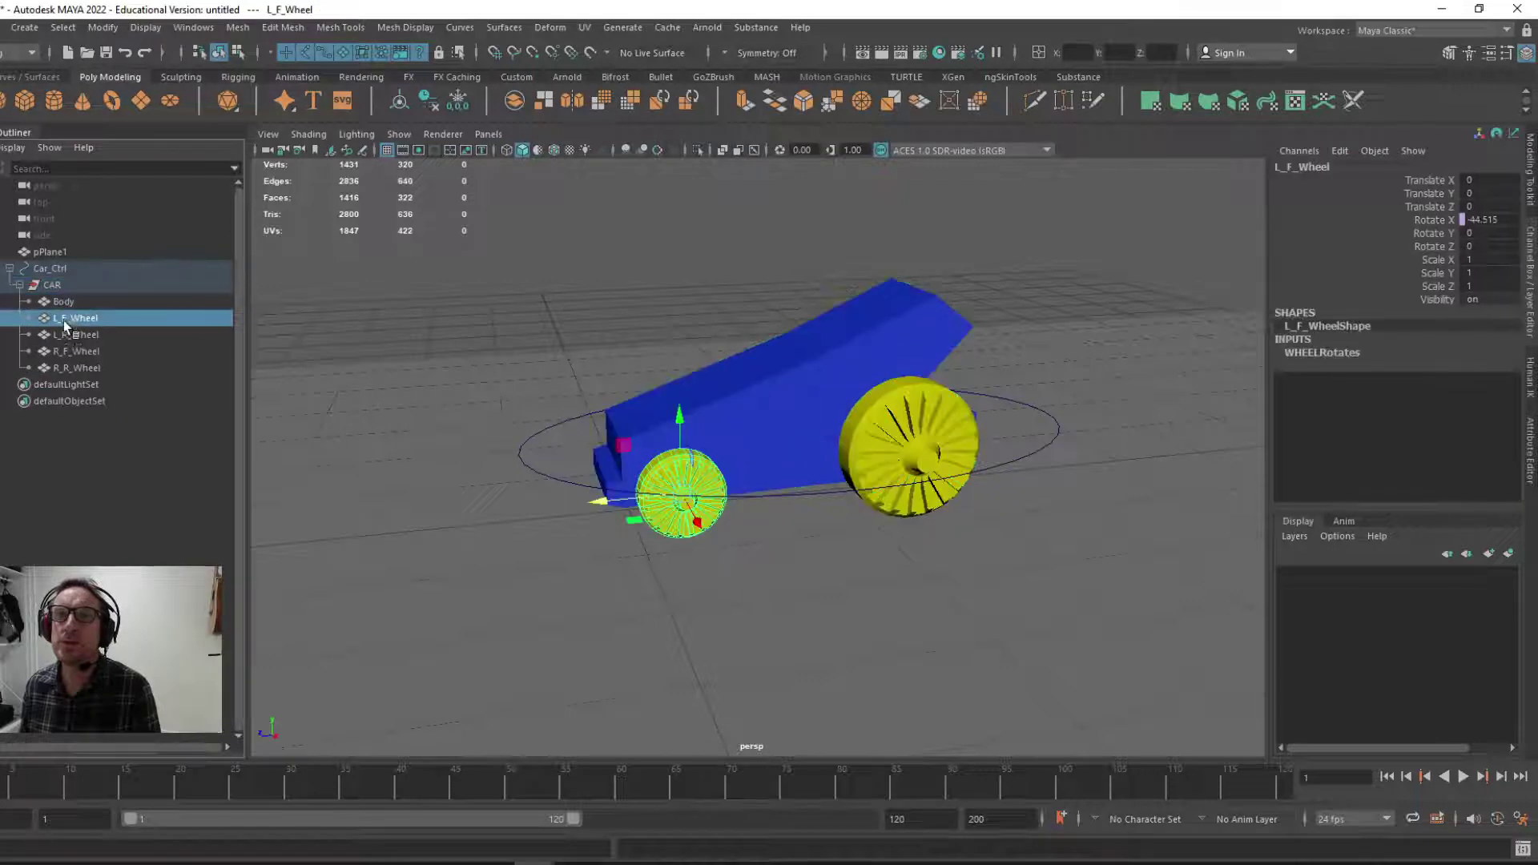
middle_drag(66, 324, 57, 329)
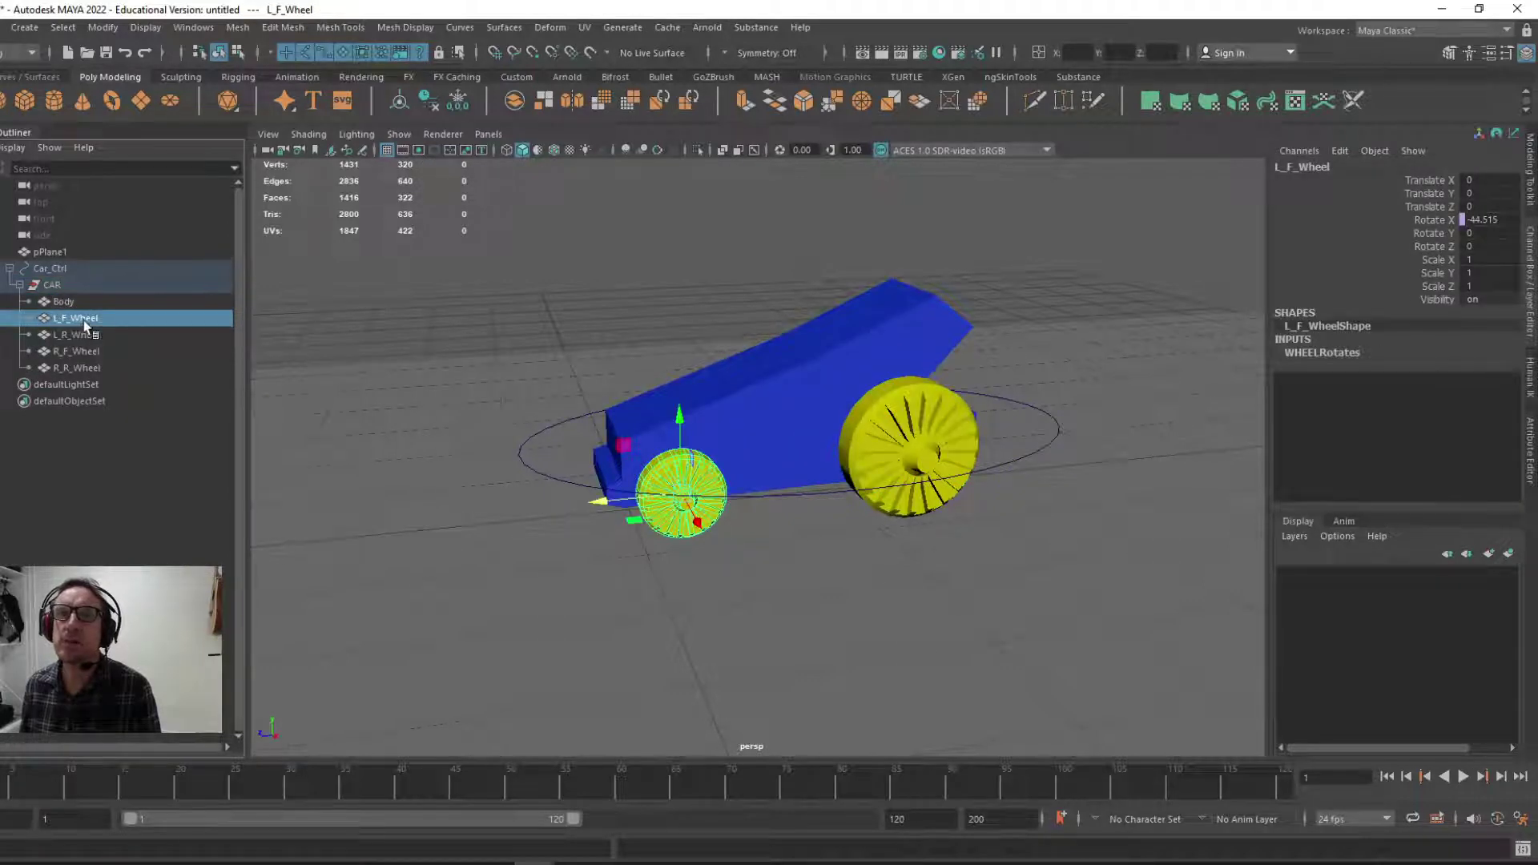
click(62, 335)
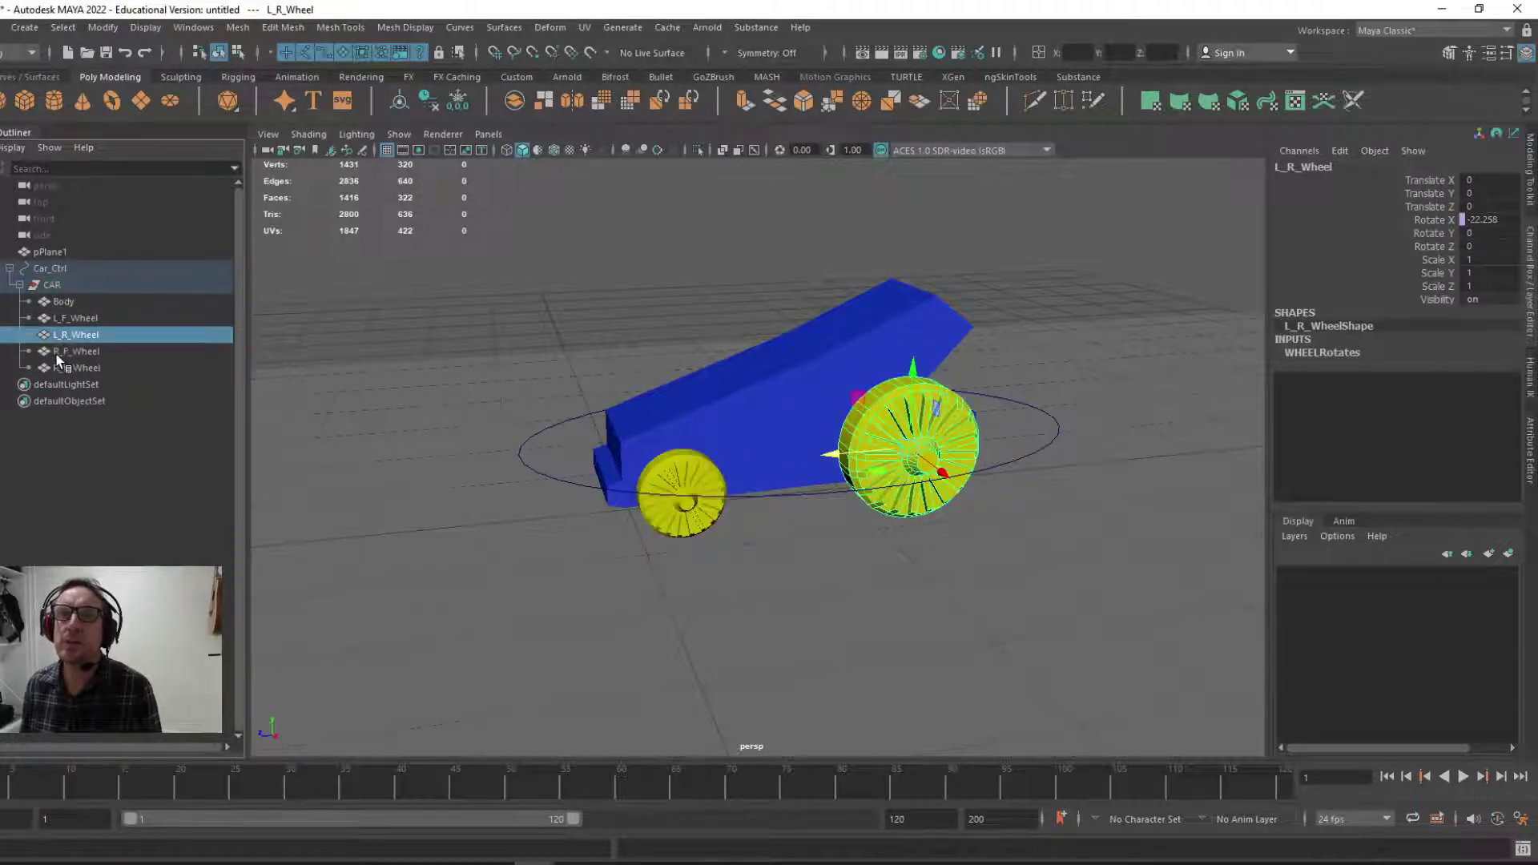
click(58, 354)
click(58, 370)
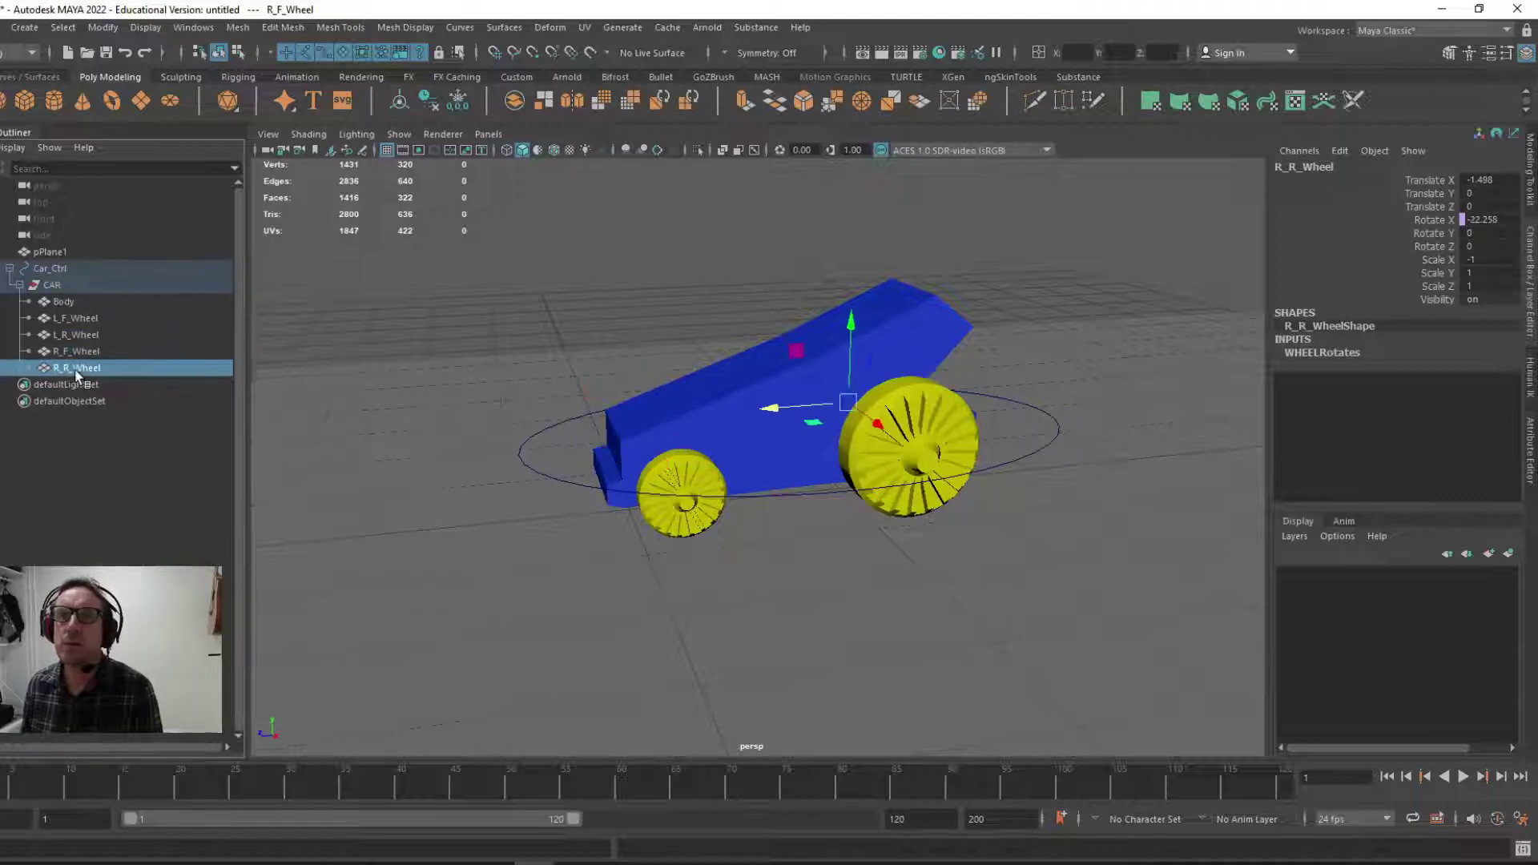
click(69, 320)
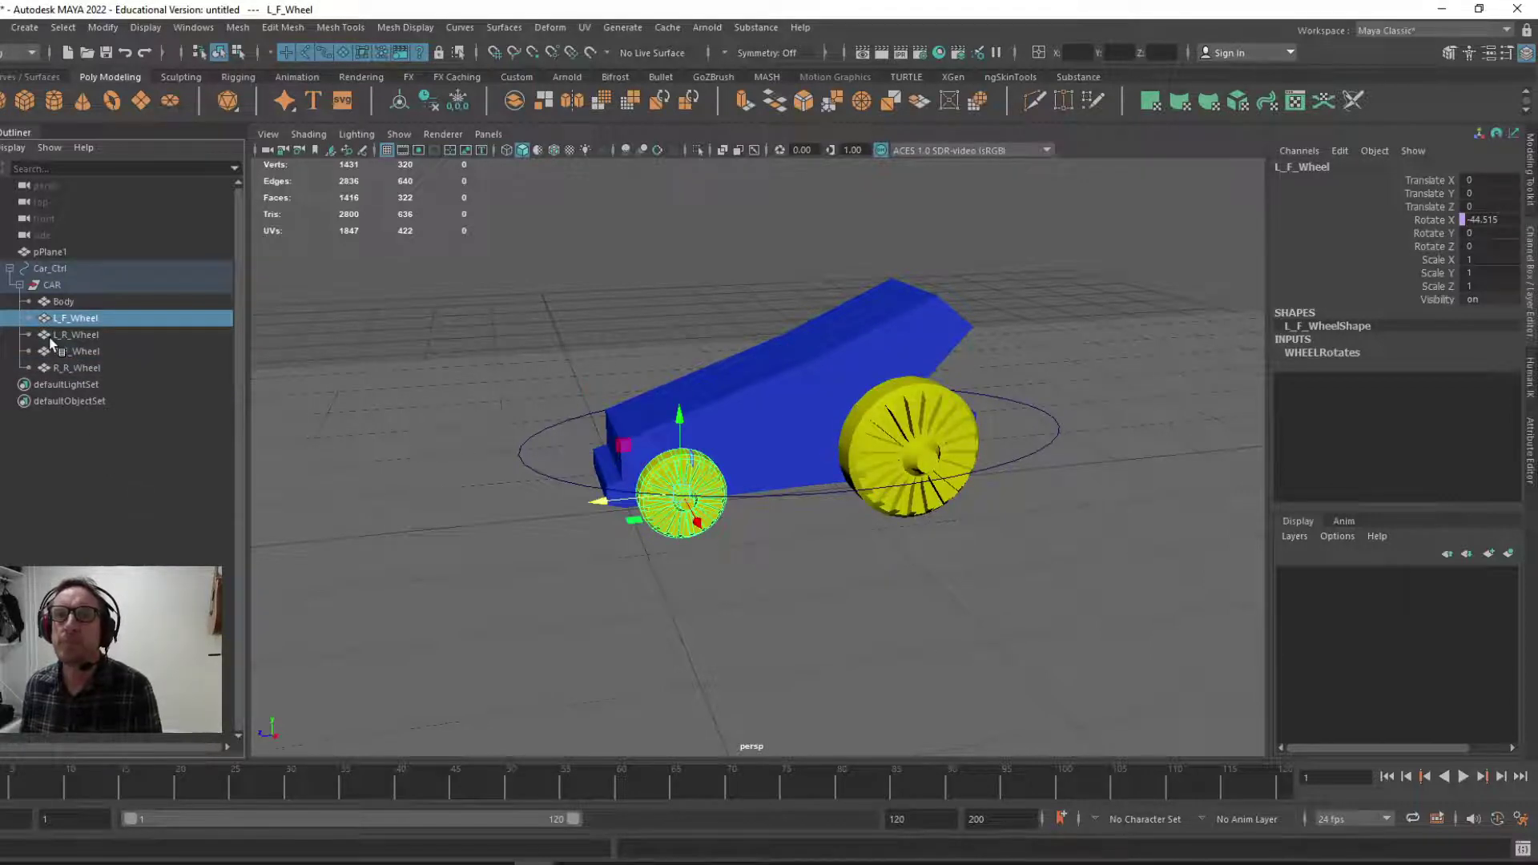
click(62, 334)
click(65, 323)
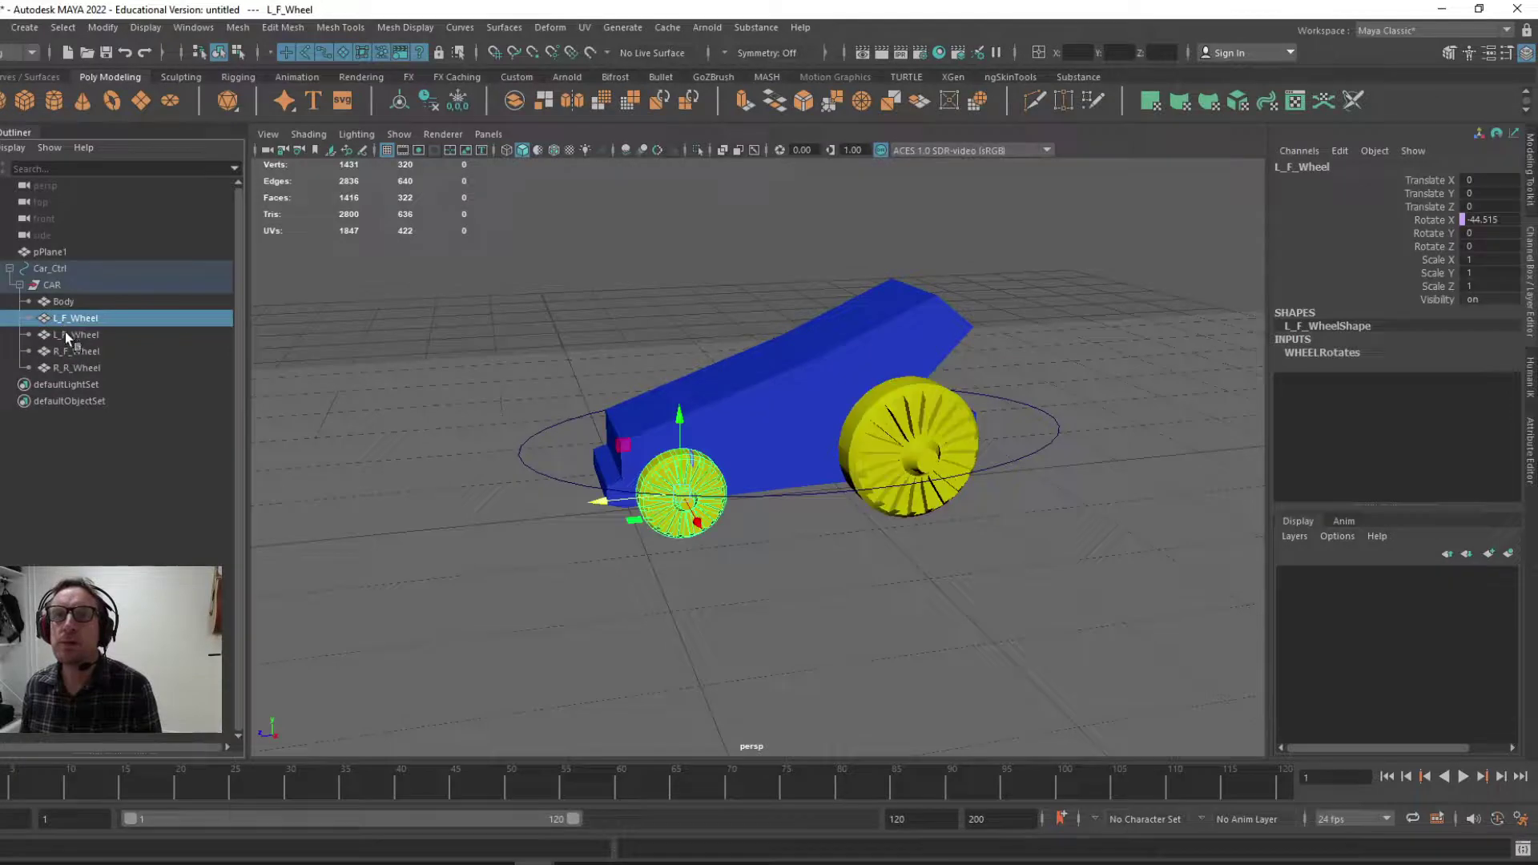
click(66, 335)
click(61, 320)
click(64, 335)
click(70, 368)
click(67, 319)
click(69, 334)
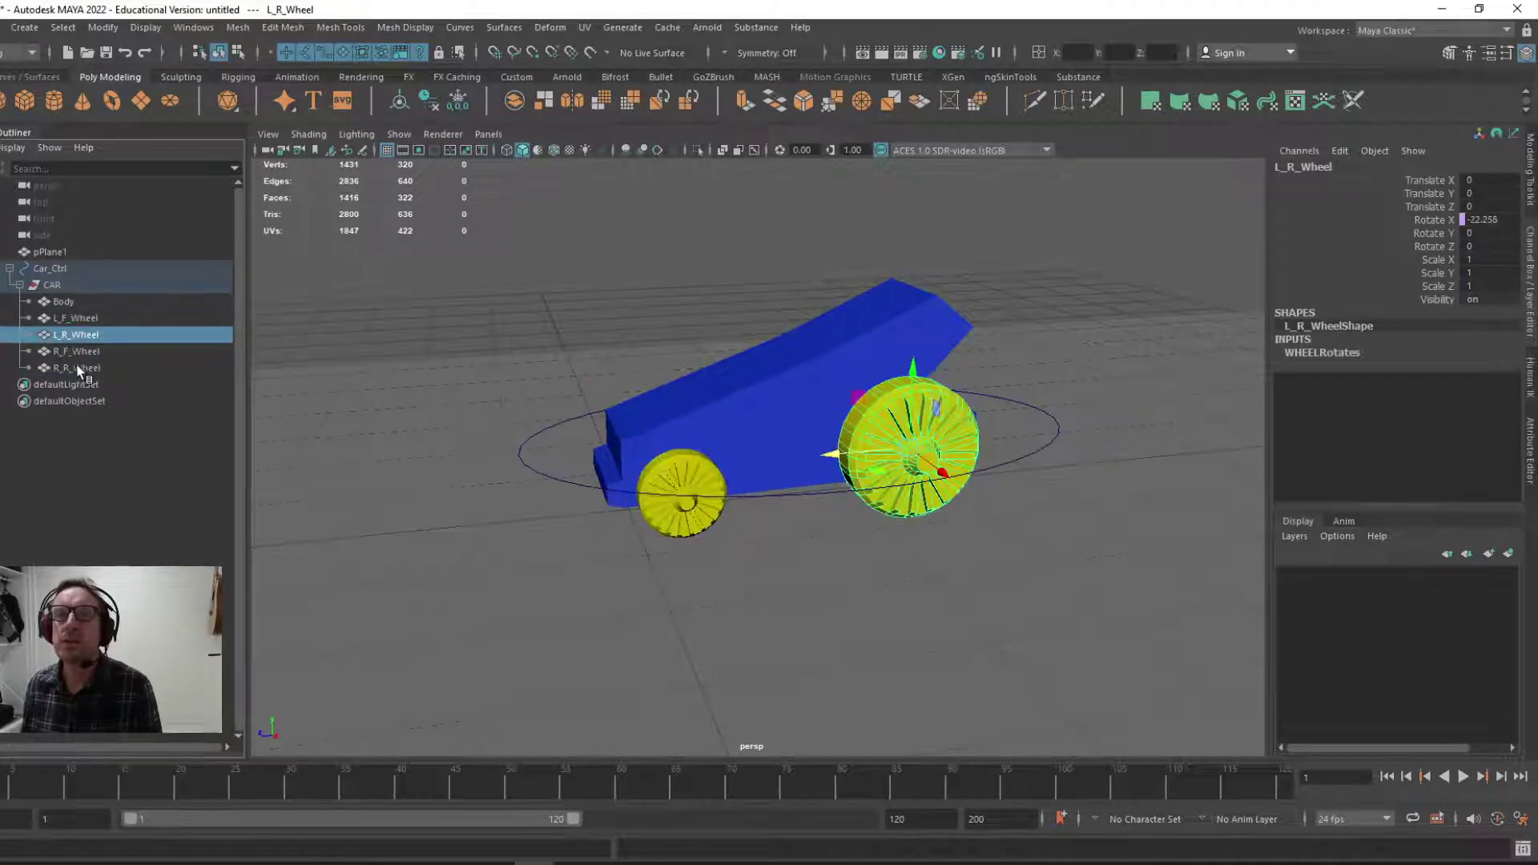
click(64, 303)
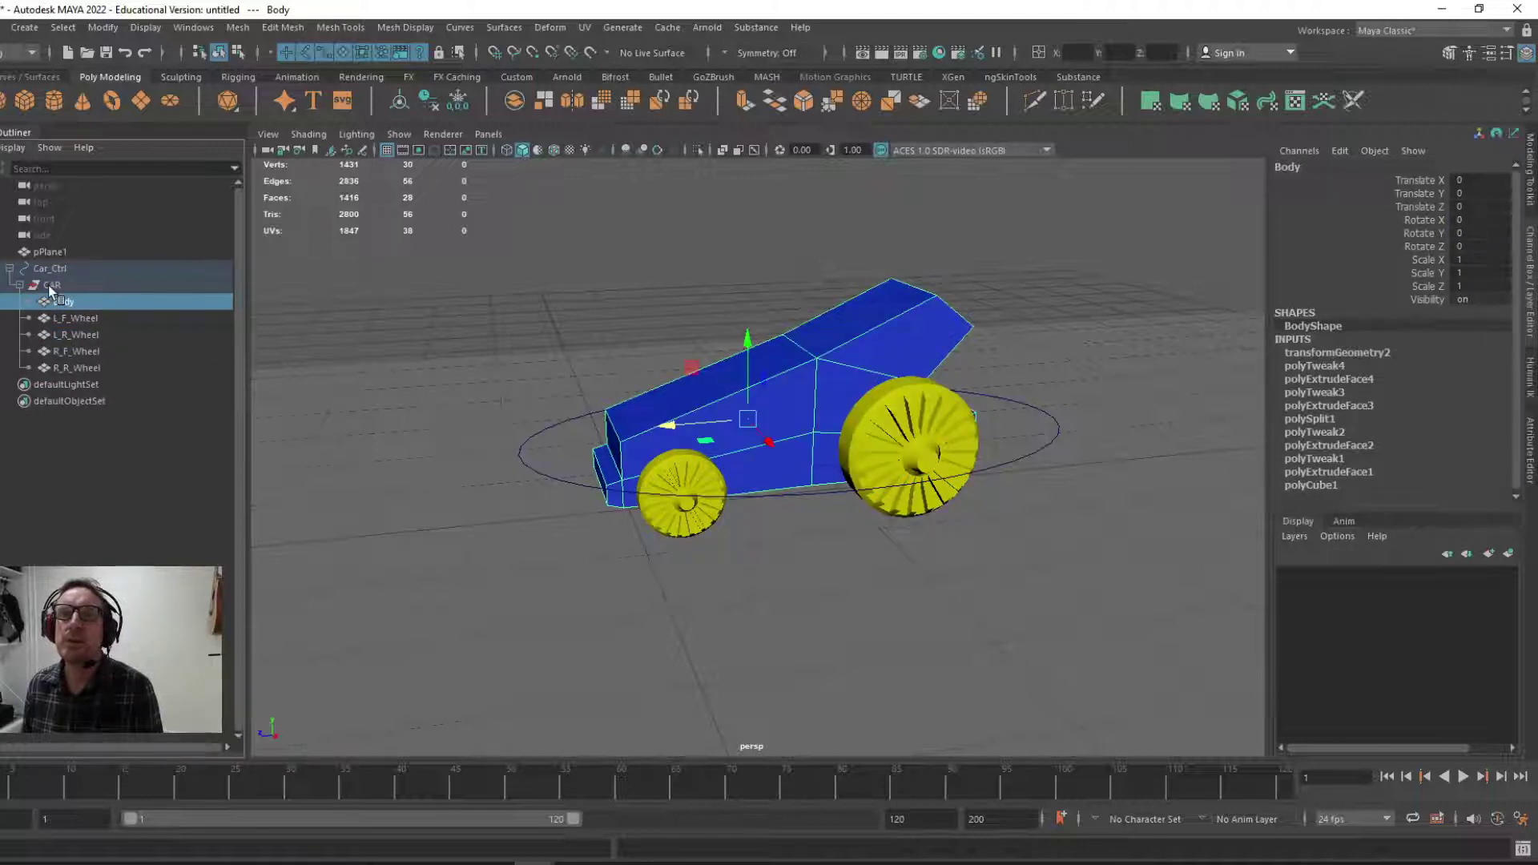
click(51, 287)
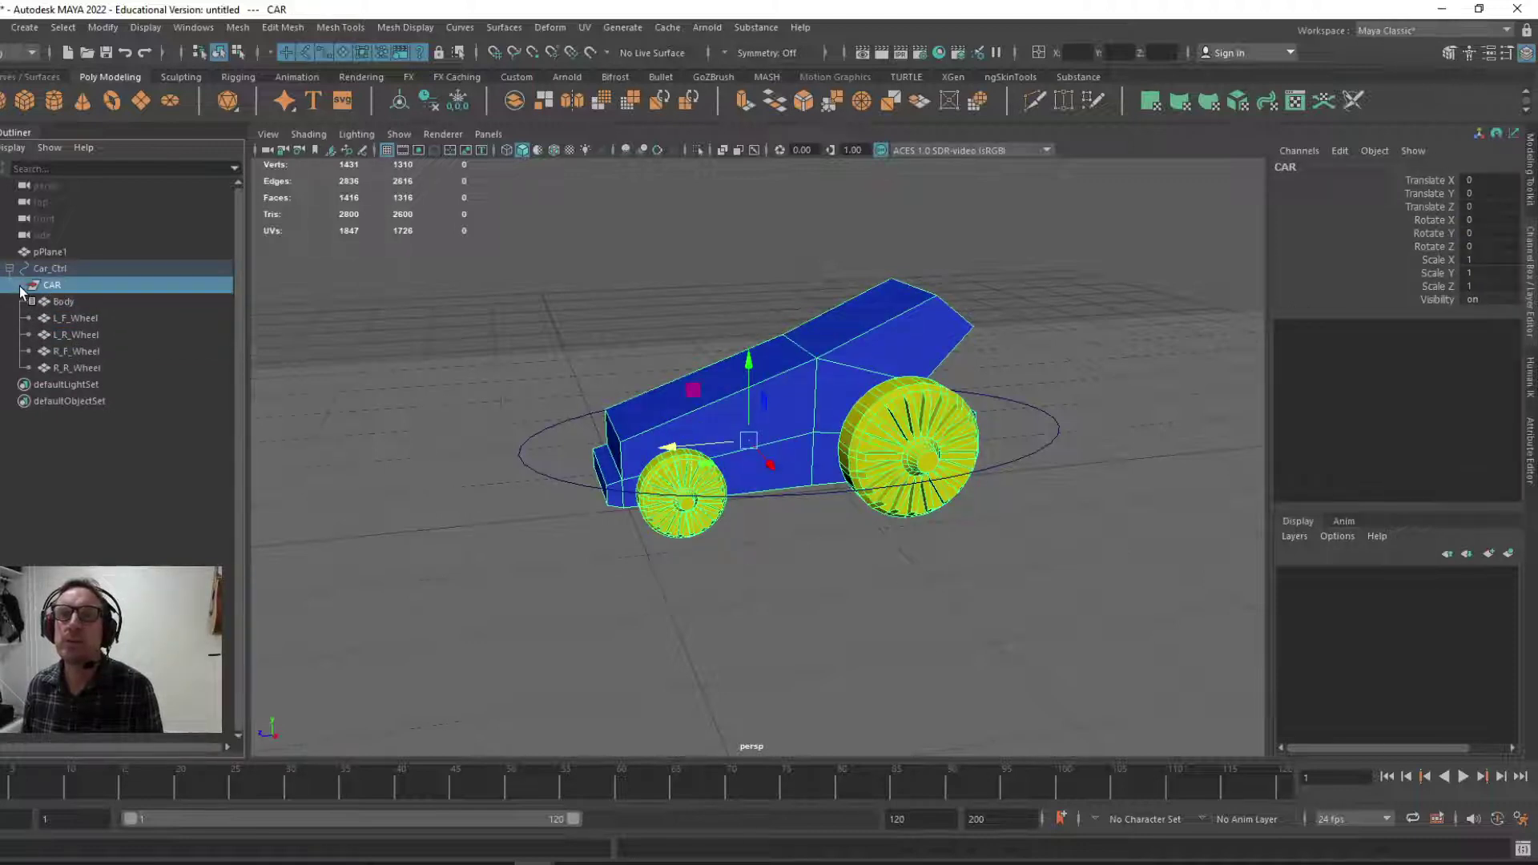
- Open the Expression Editor for the Rotate X channel of L_F_Wheel
click(72, 318)
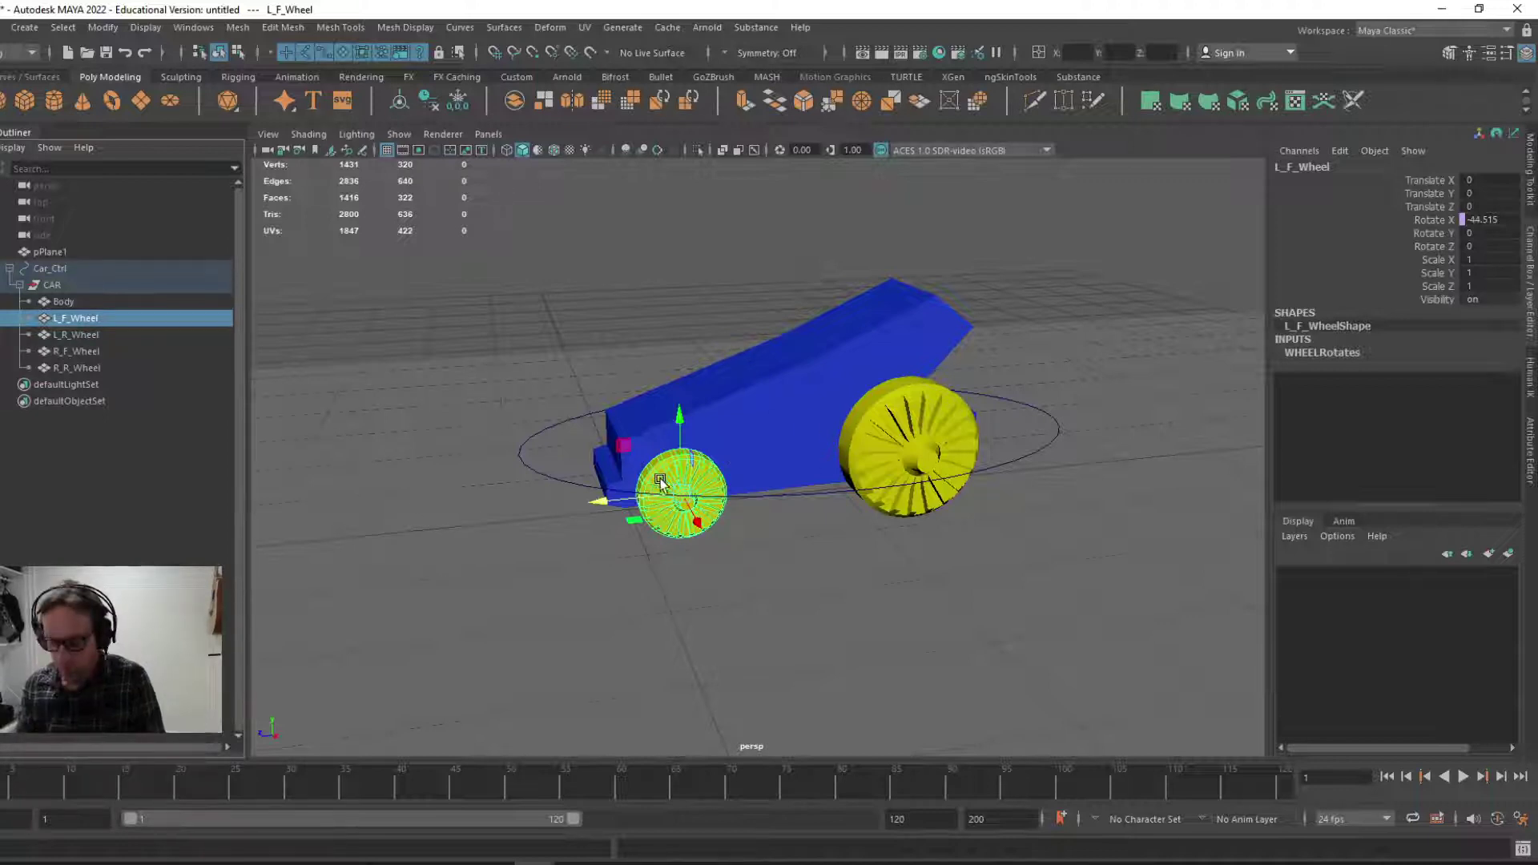
key(e)
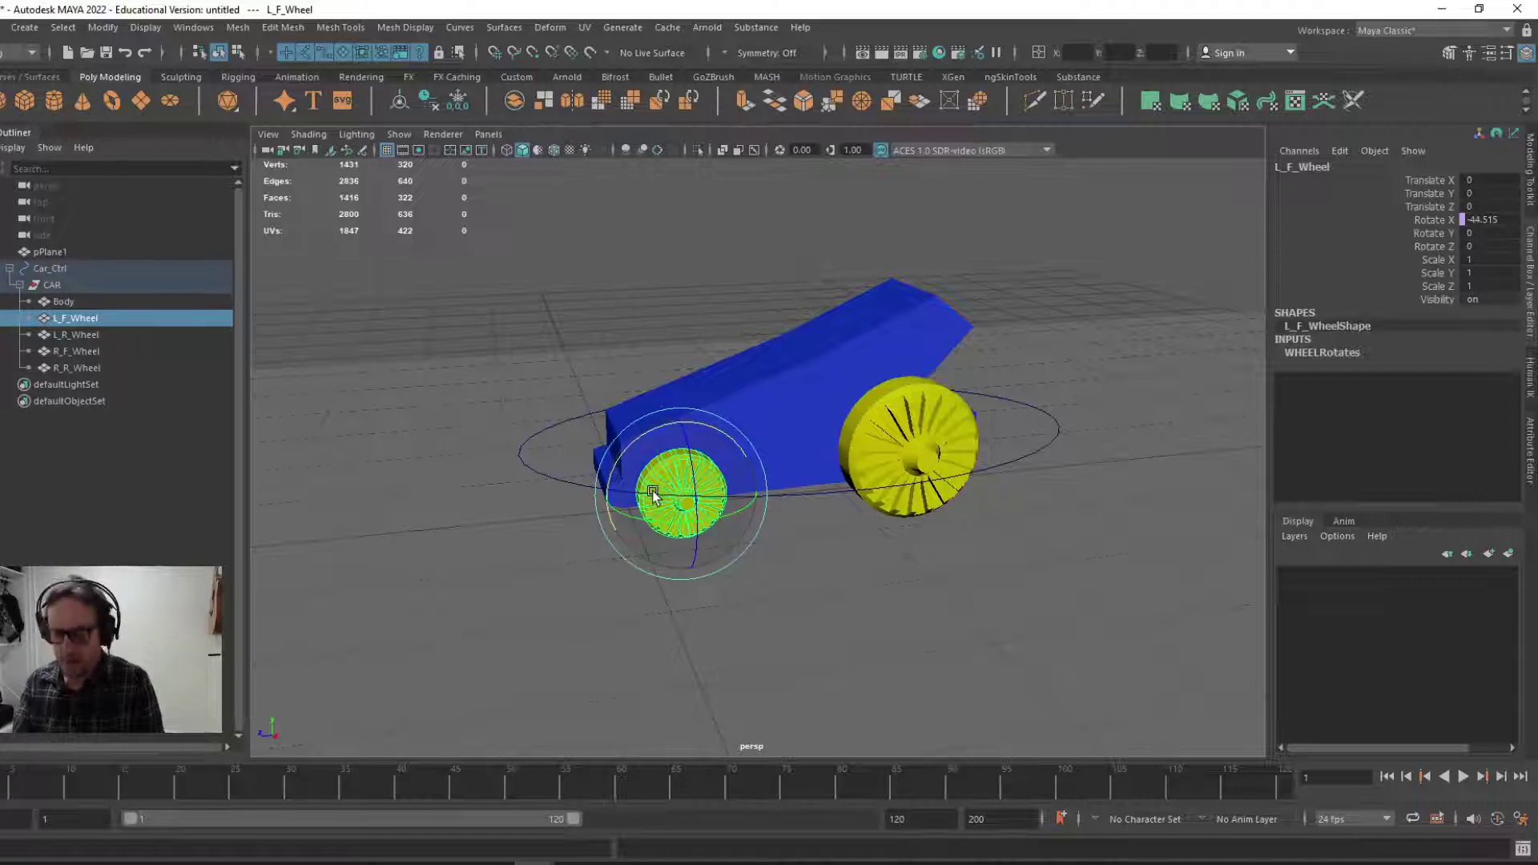
key(w)
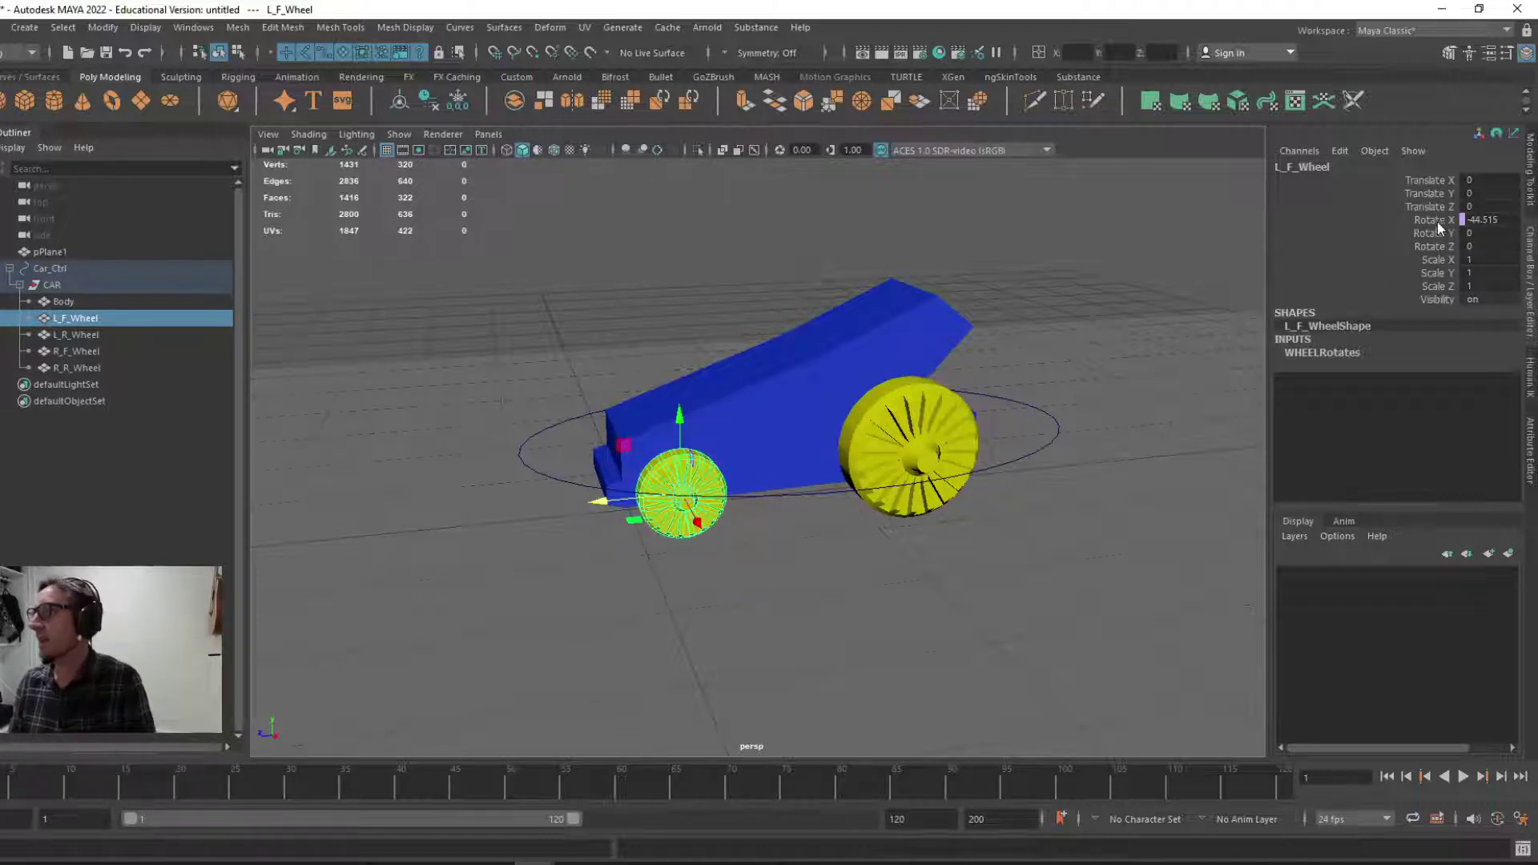
click(1434, 221)
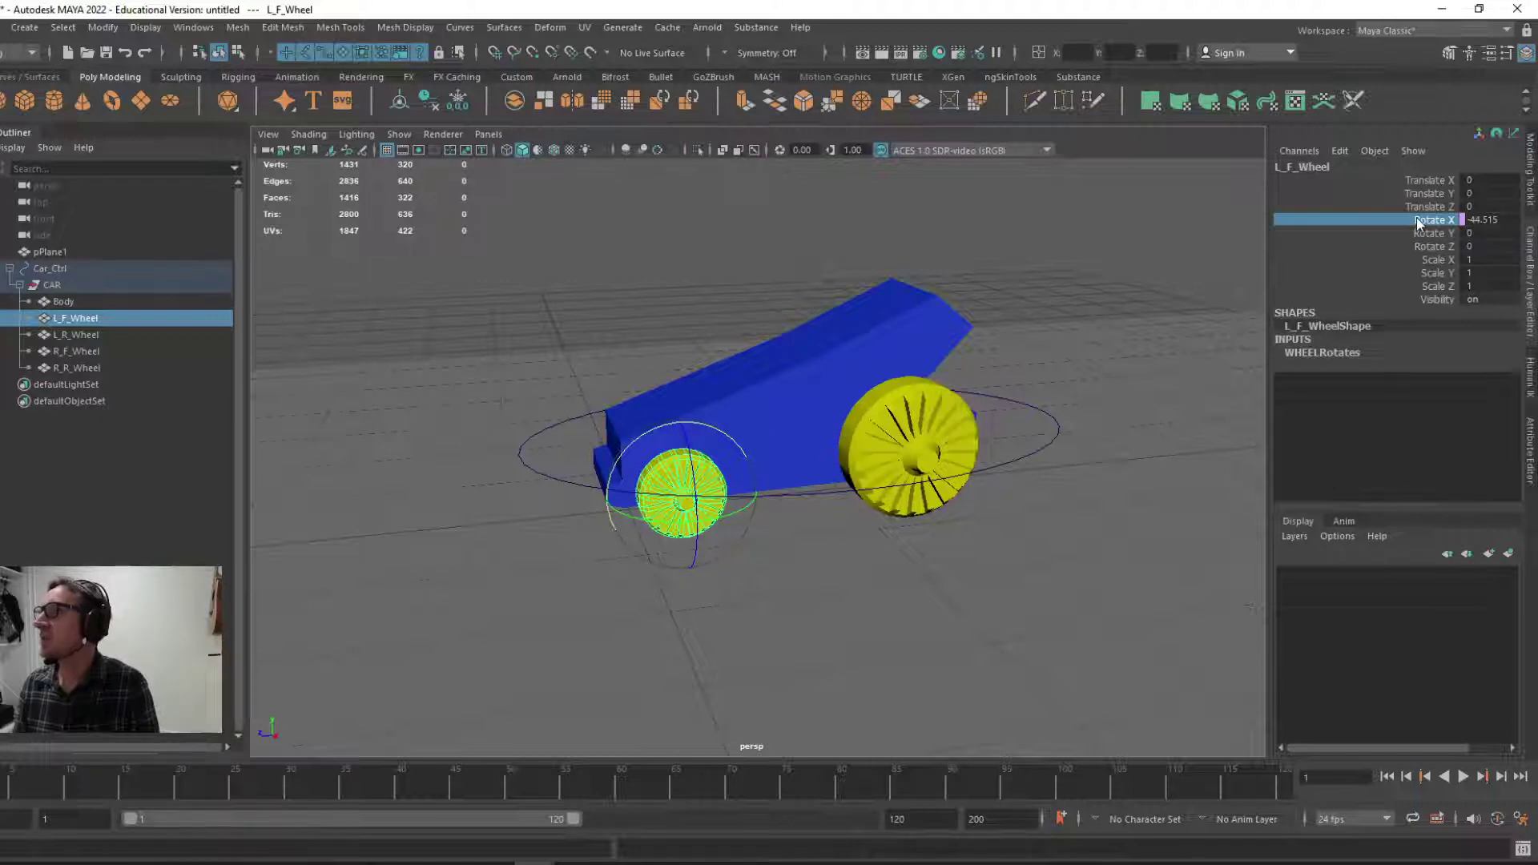
click(1338, 151)
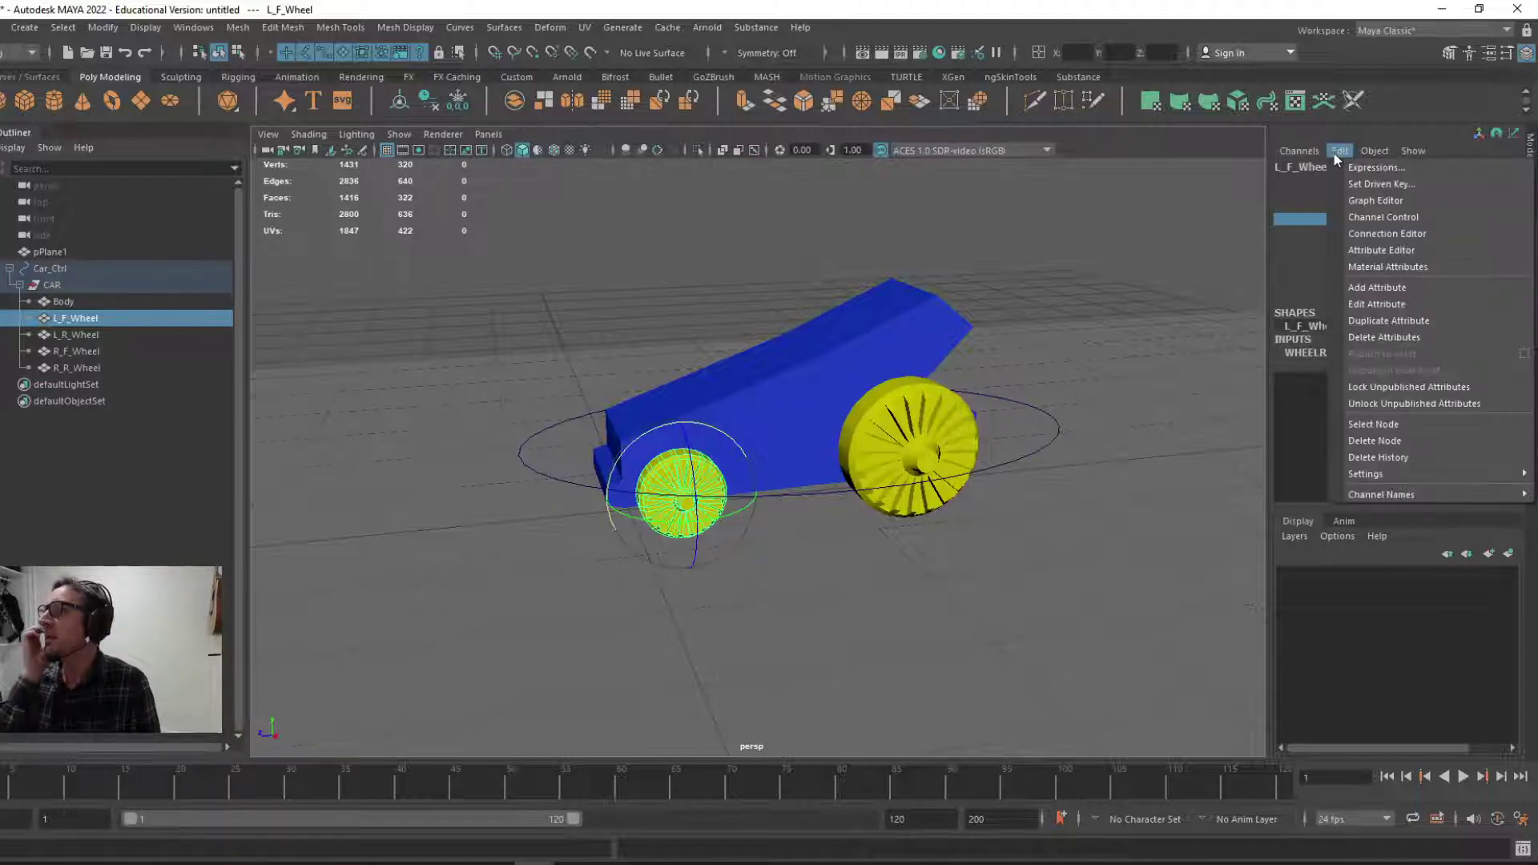
click(1416, 167)
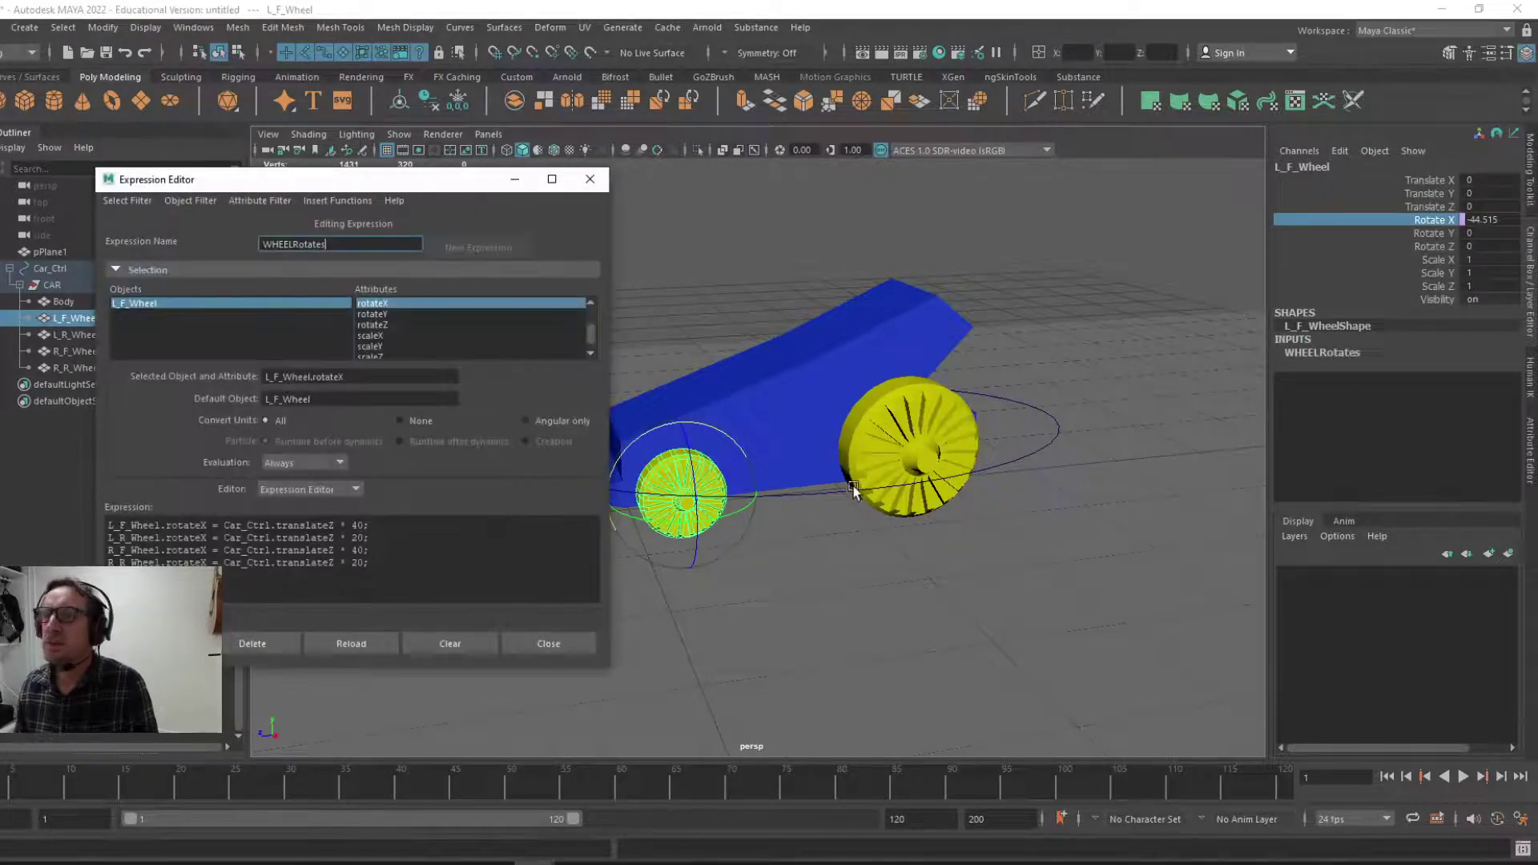
- Review the WHEELRotates expression name and switch L_F_Wheel's attribute to rotateY and back to rotateX
drag(409, 190, 454, 209)
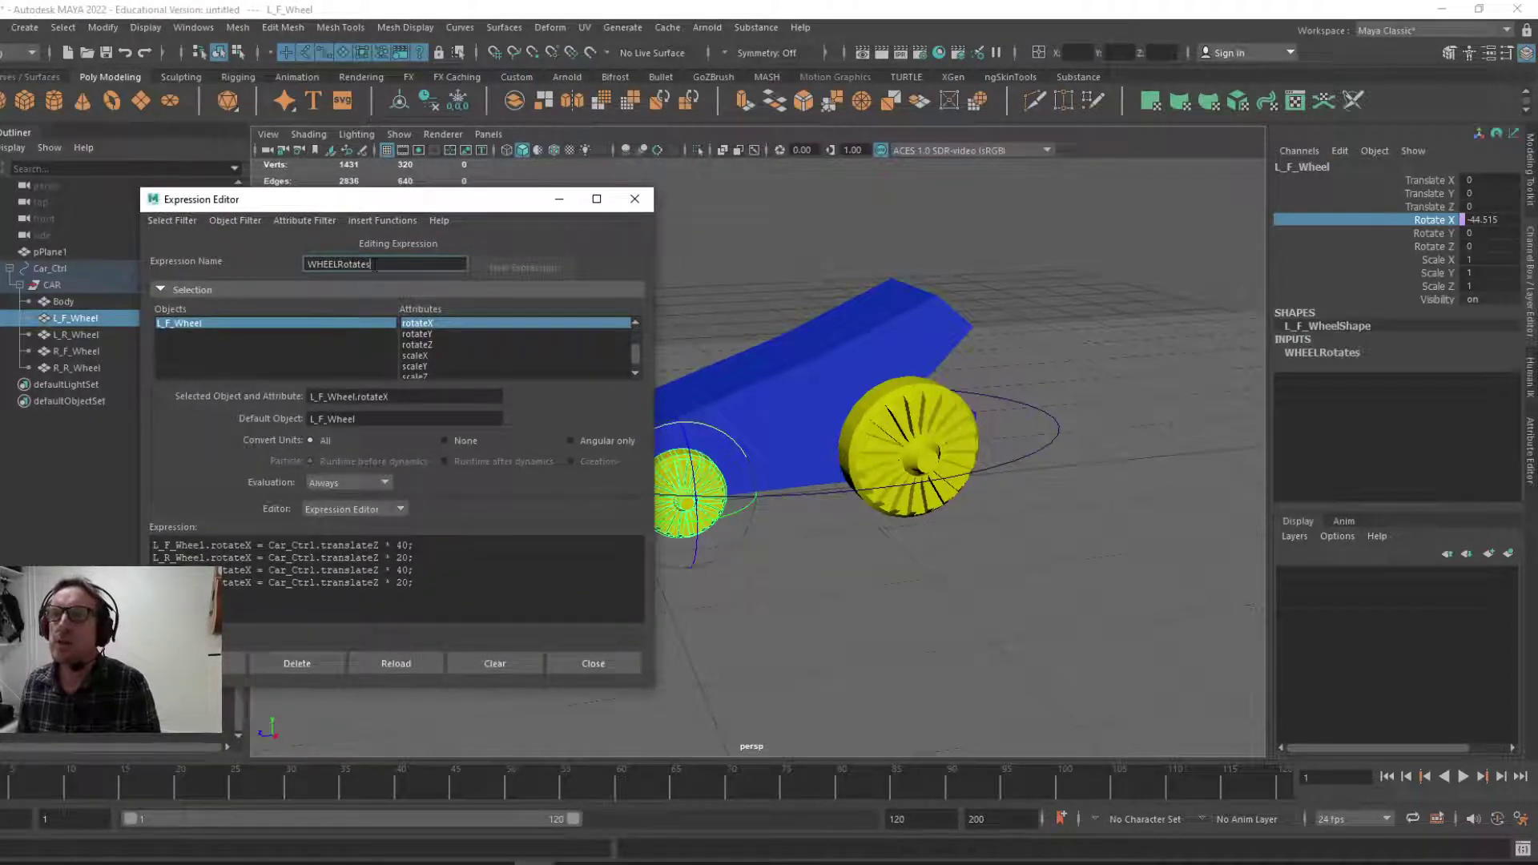
drag(374, 264, 274, 264)
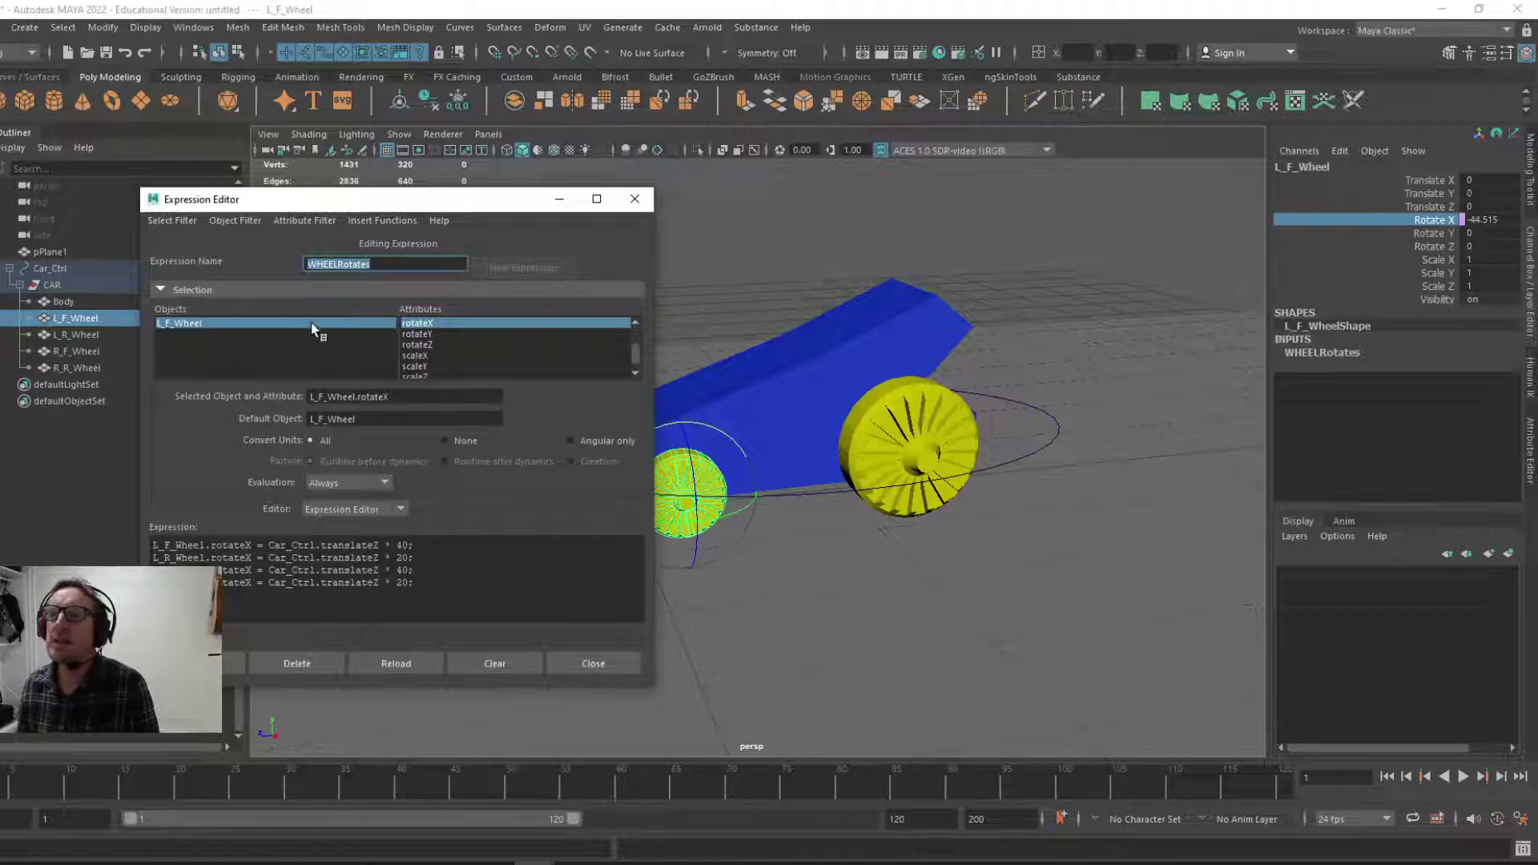
click(429, 333)
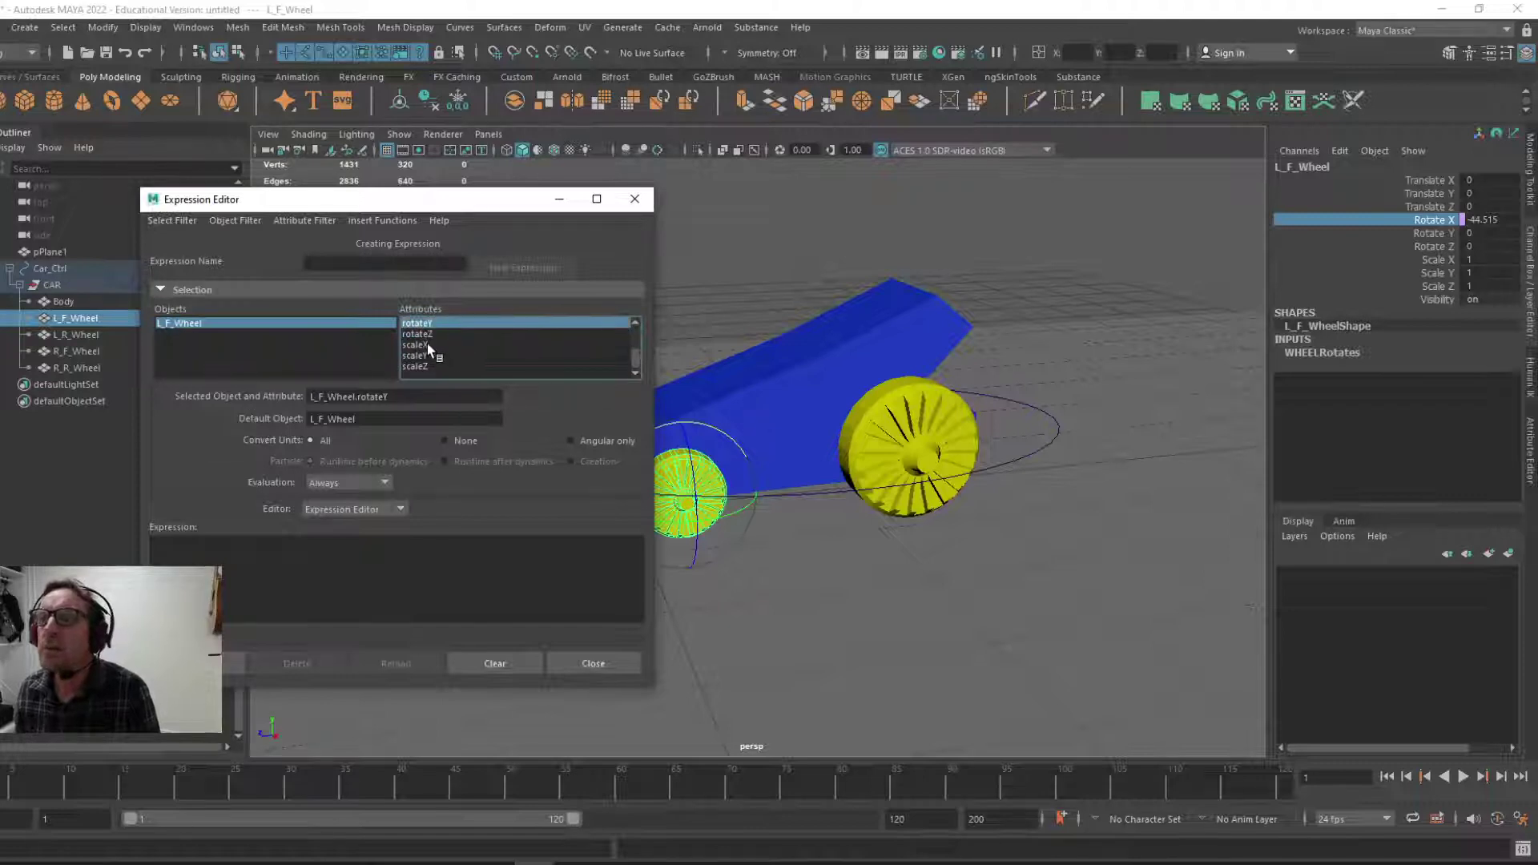
scroll(626, 332, up, 2)
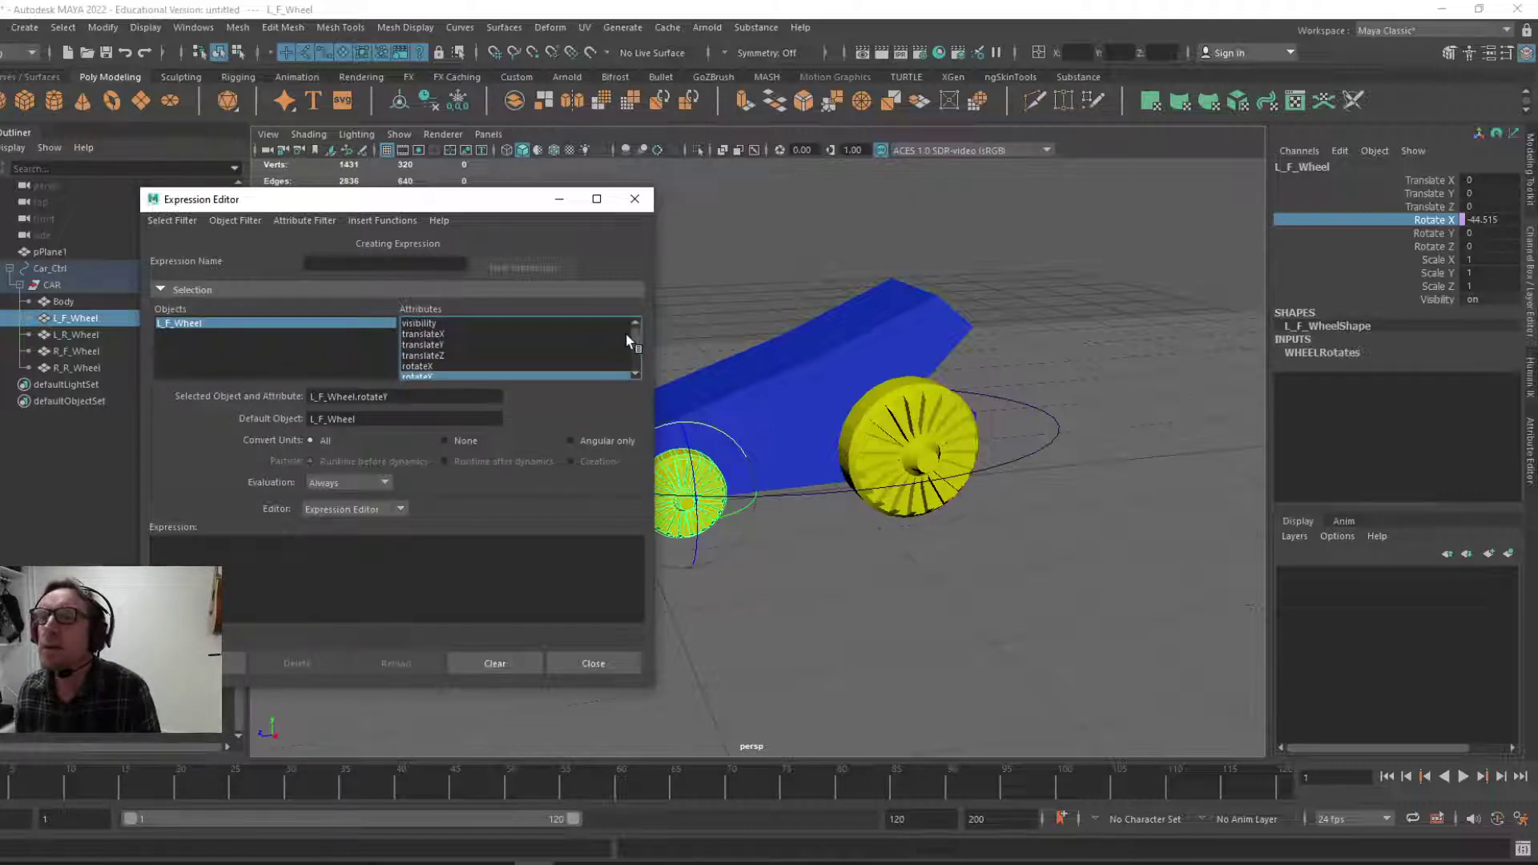
click(517, 366)
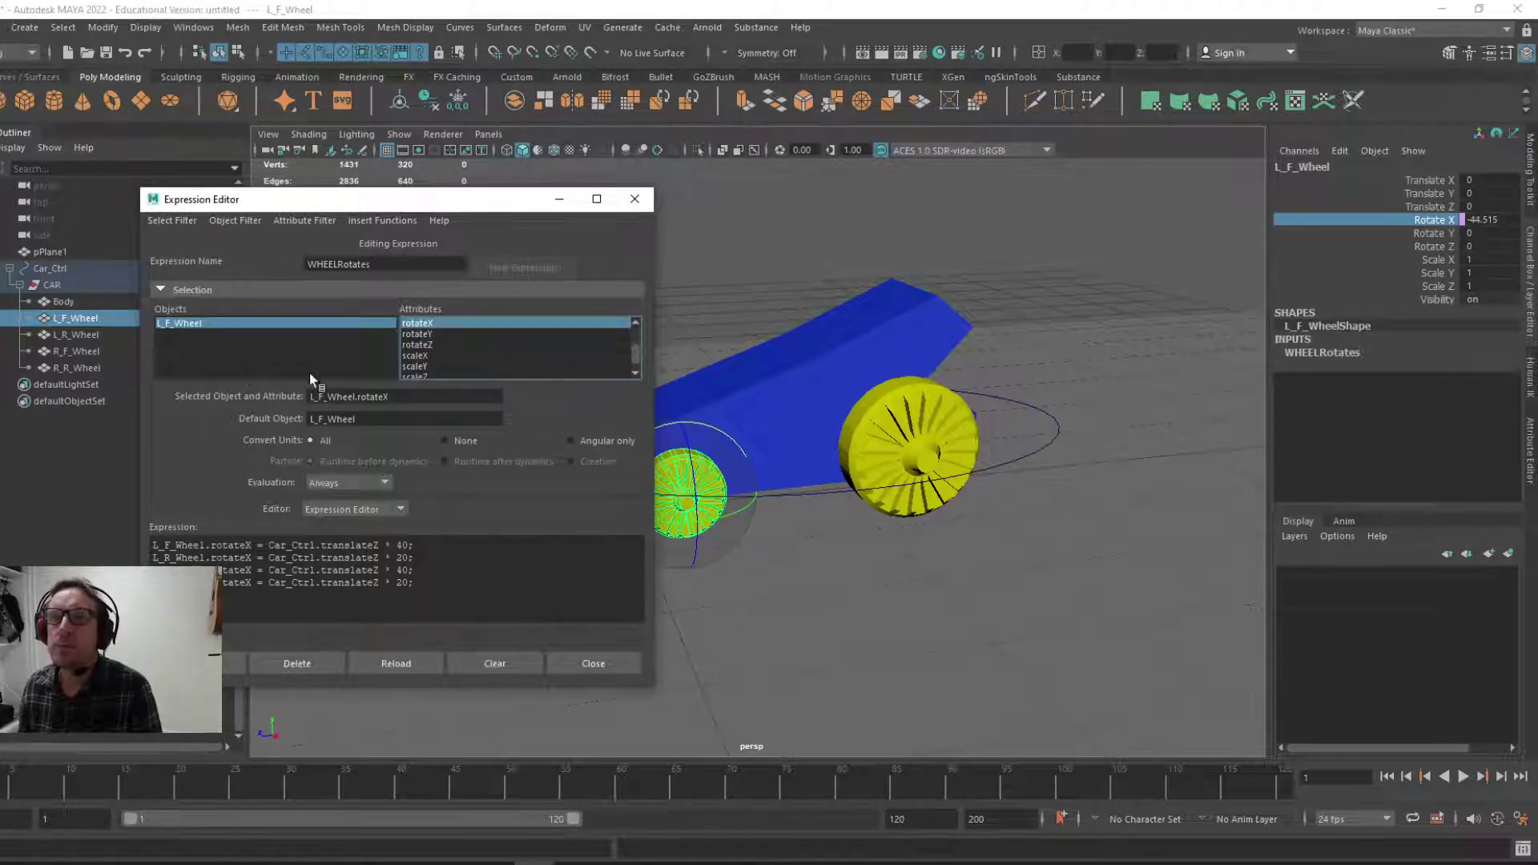
- Examine the selected object and attribute name, L_F_Wheel.rotateX, and the expression lines driving the wheels from Car_Ctrl.translateZ
drag(391, 397, 297, 394)
click(343, 397)
drag(400, 396, 305, 396)
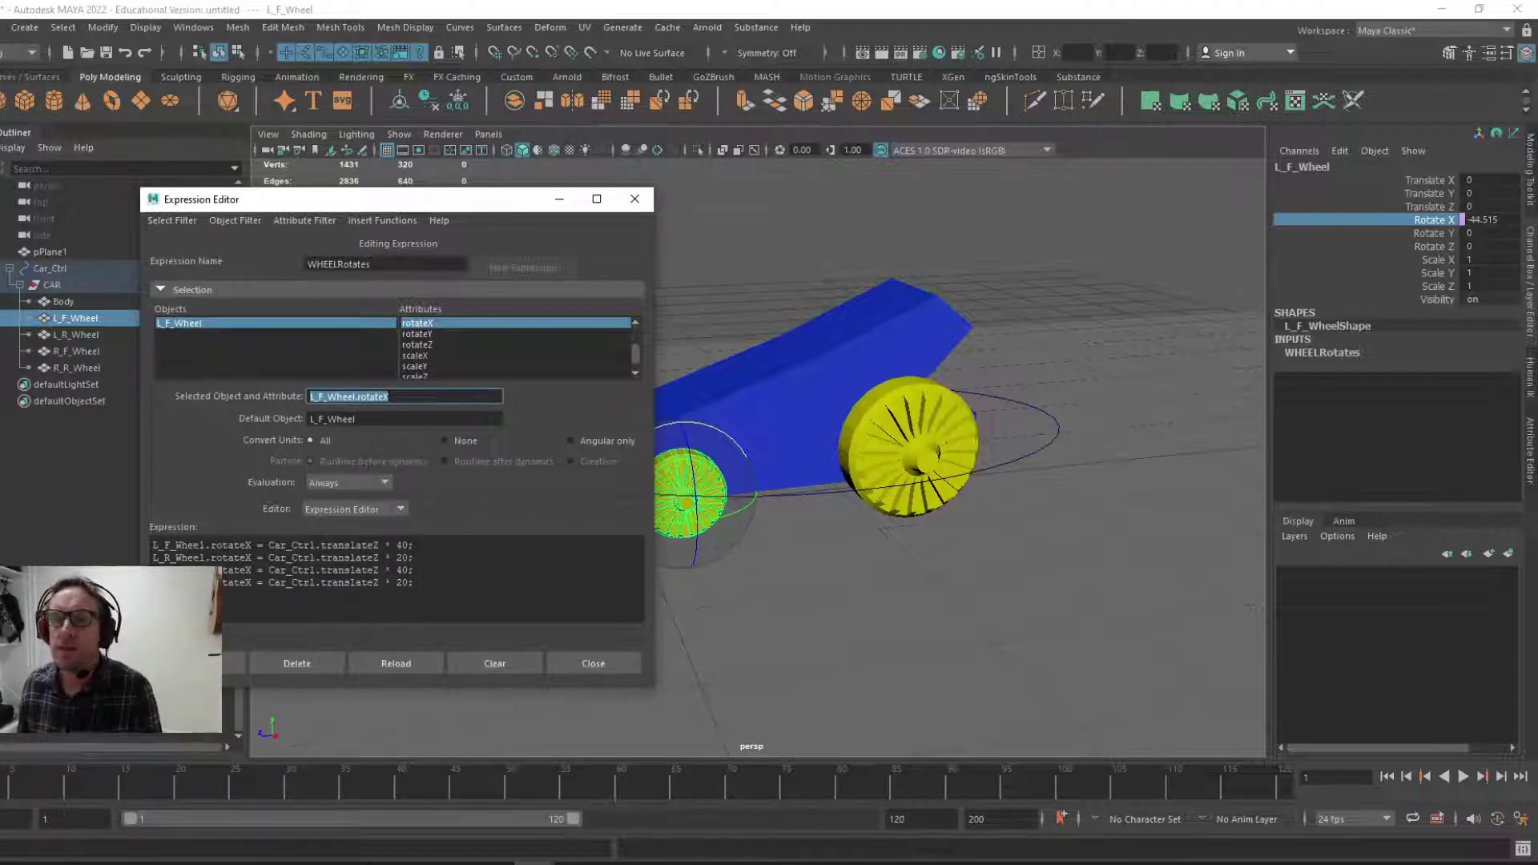
drag(153, 545, 414, 582)
click(413, 583)
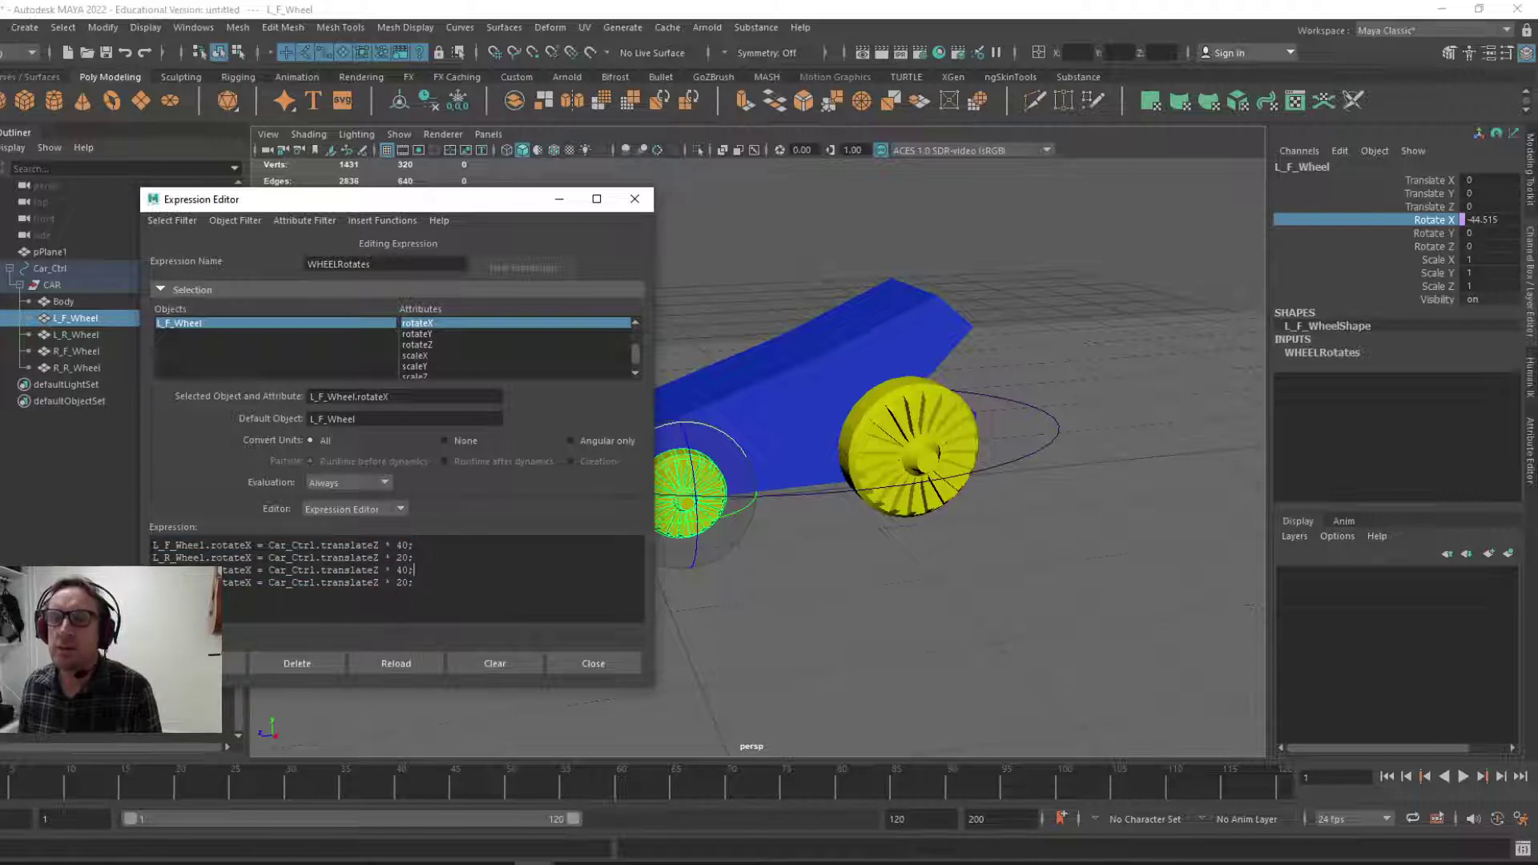
- Examine L_F_Wheel.rotateX, the equals sign and Car_Ctrl in the first expression line, and move the Expression Editor clear of the hierarchy
drag(175, 545, 248, 545)
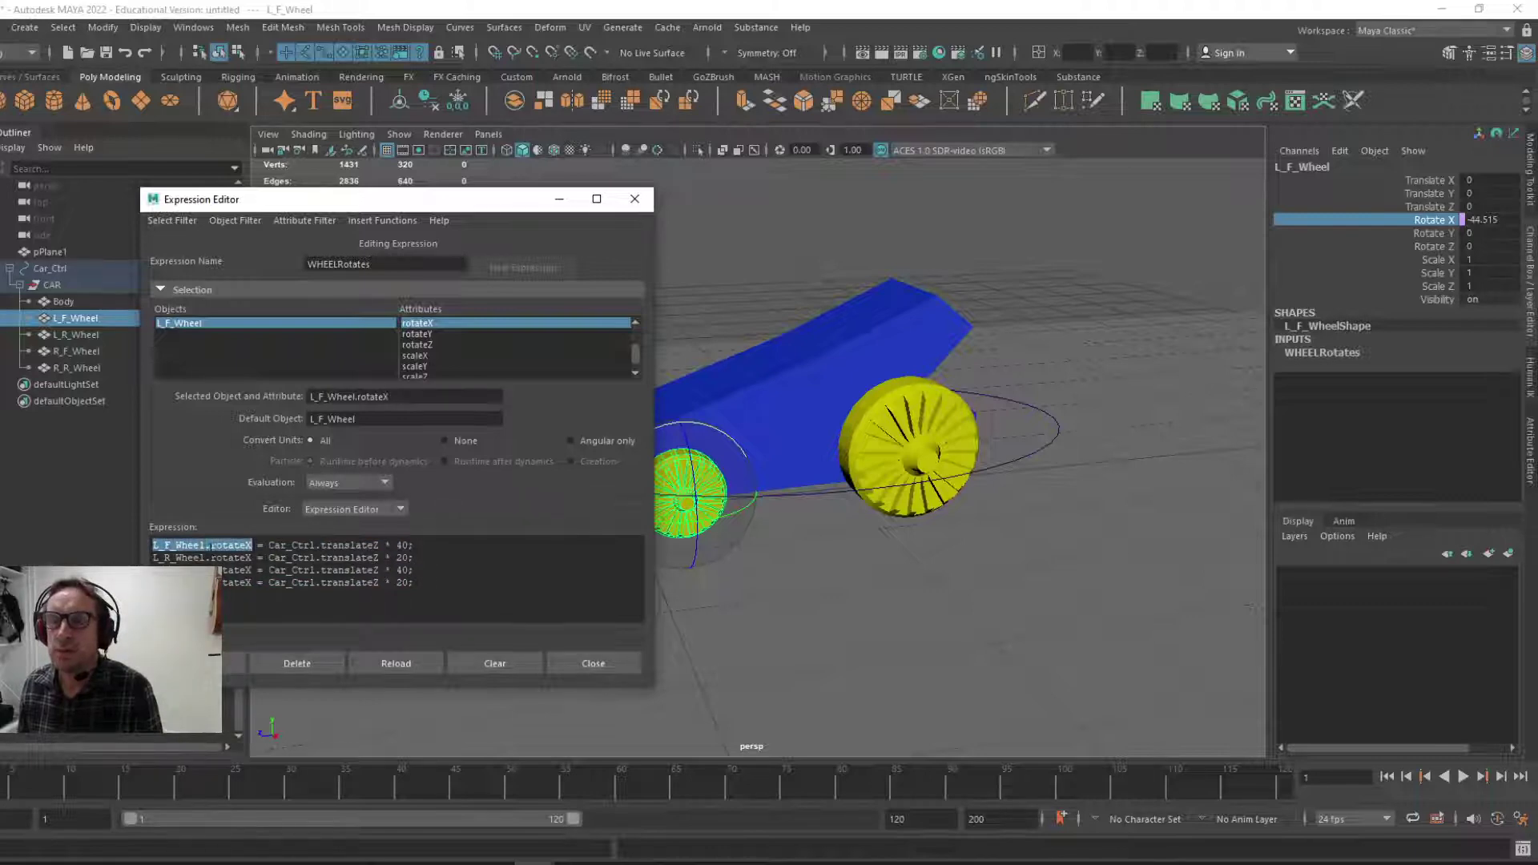
click(259, 546)
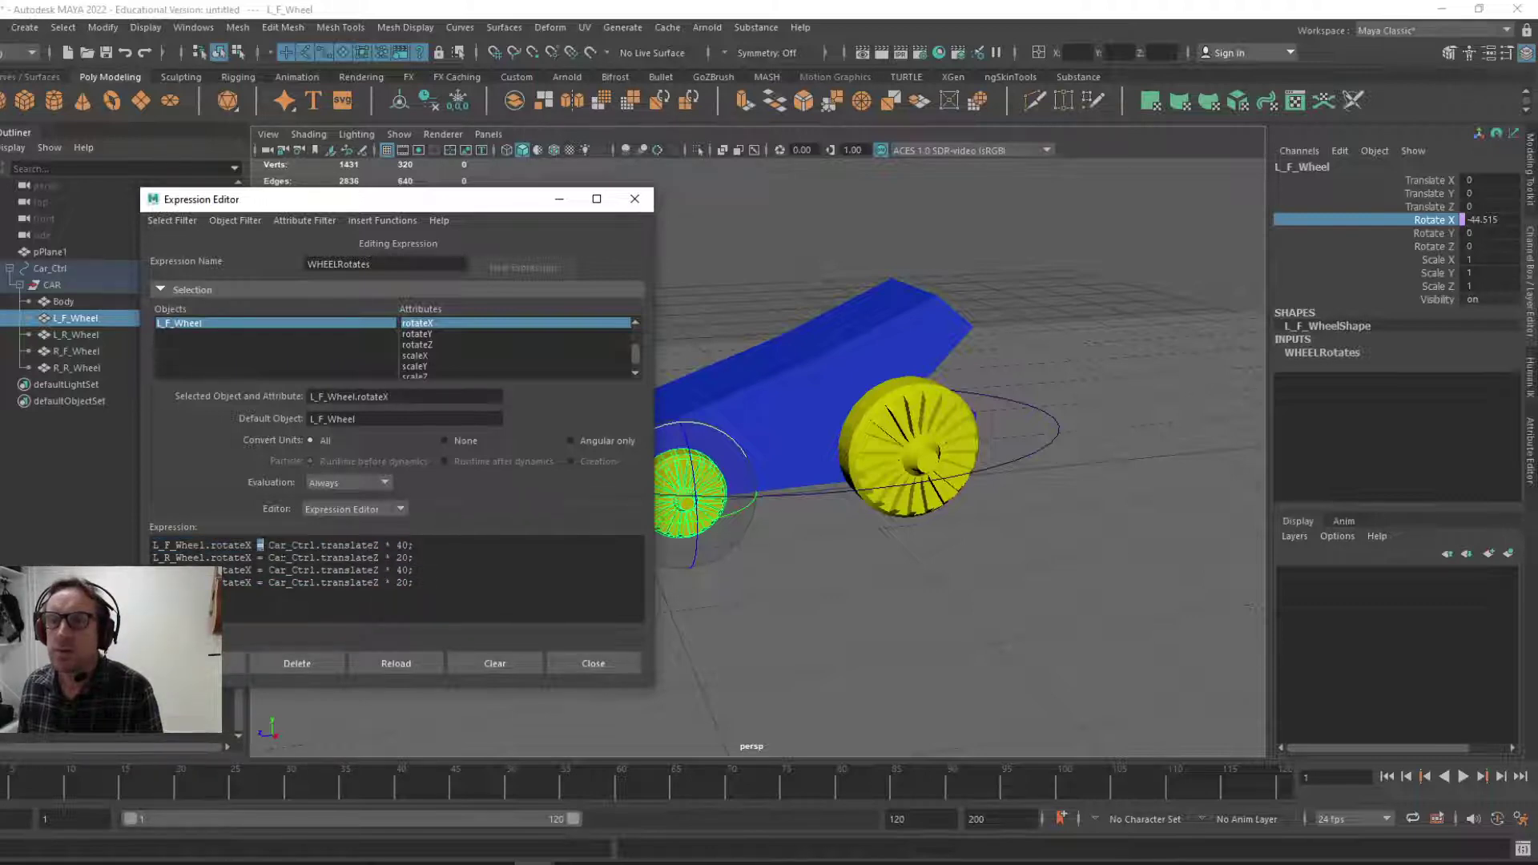
drag(268, 545, 313, 545)
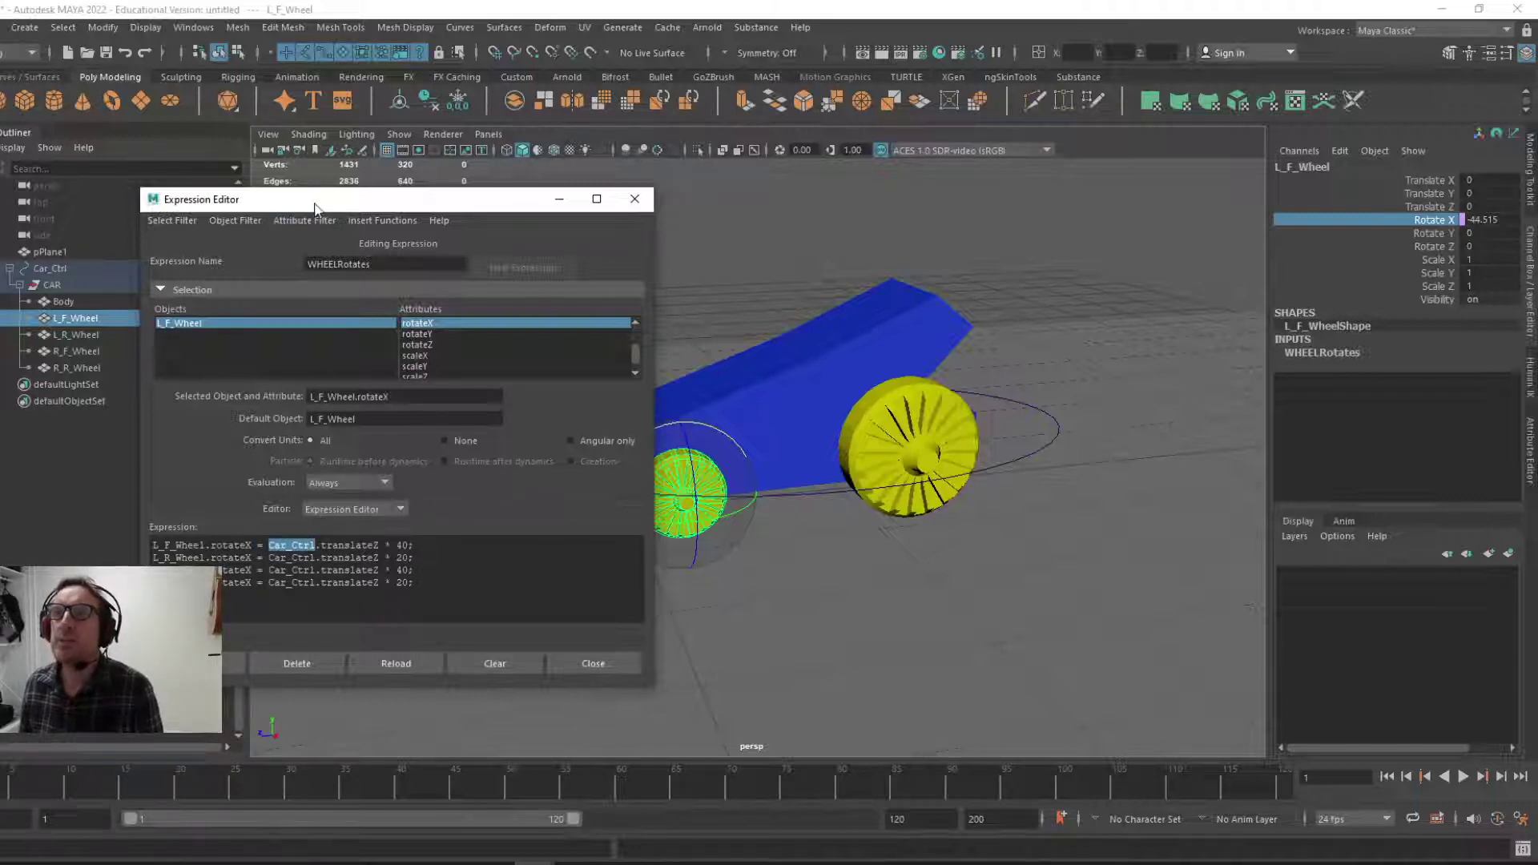
drag(319, 200, 451, 181)
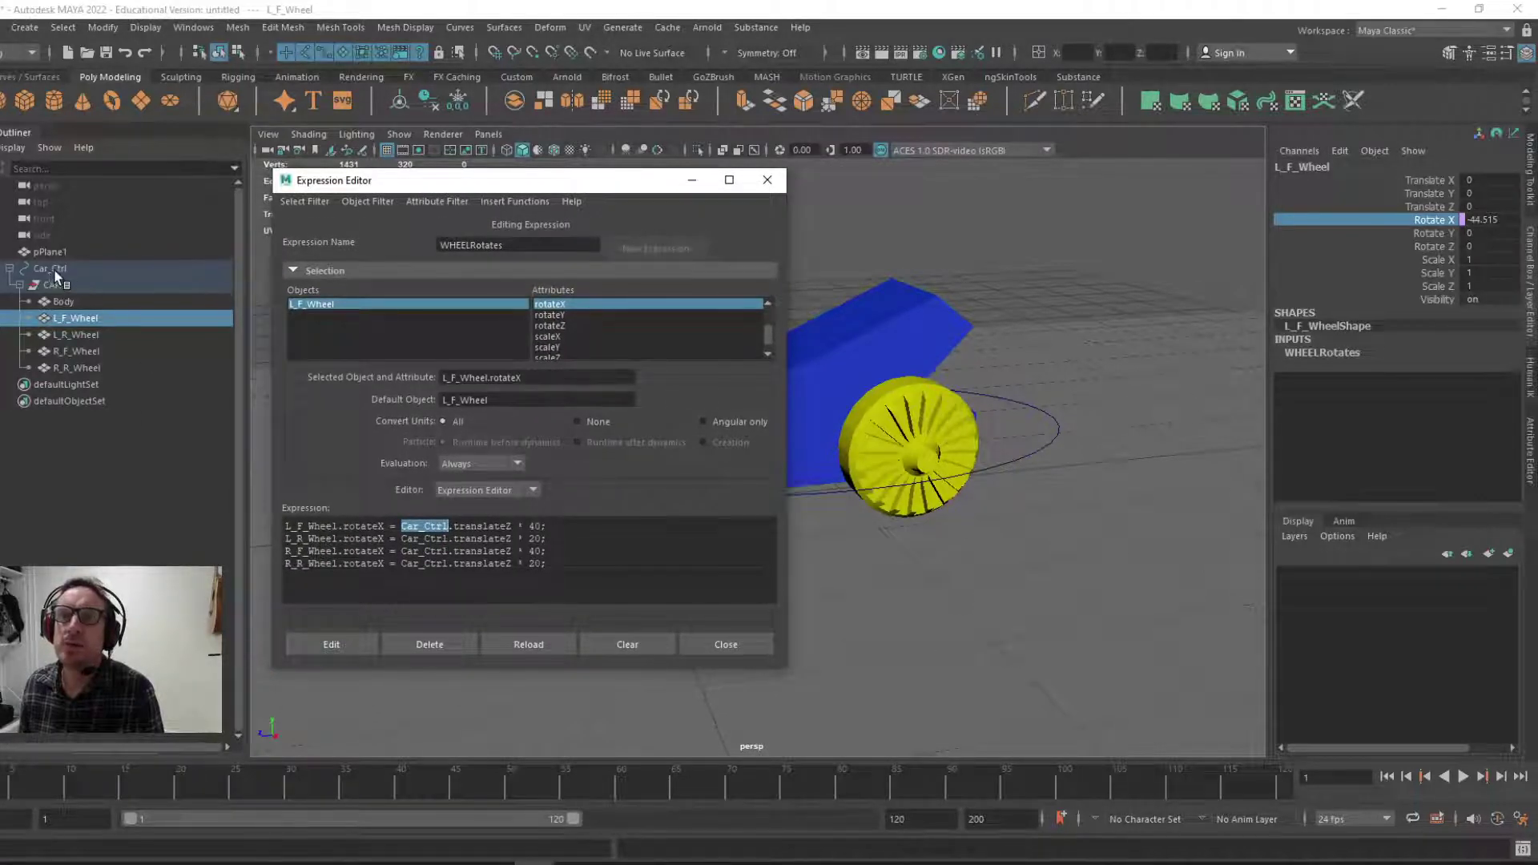
- Remove and re-enter the period between Car_Ctrl and translateZ in the first expression line, and reposition the editor to check the car
click(430, 526)
drag(400, 526, 448, 526)
click(425, 526)
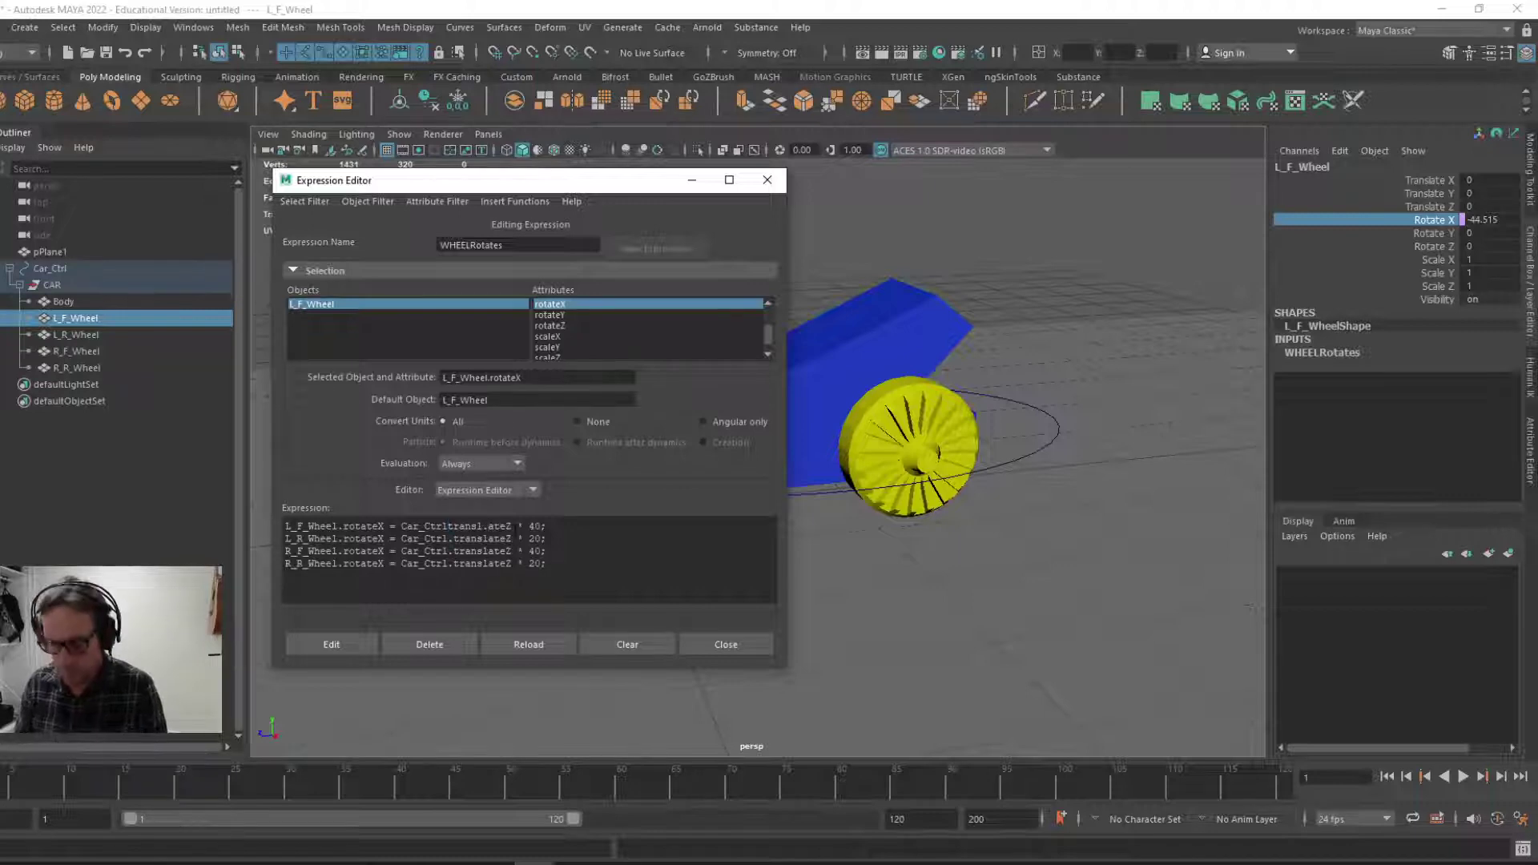
text(.)
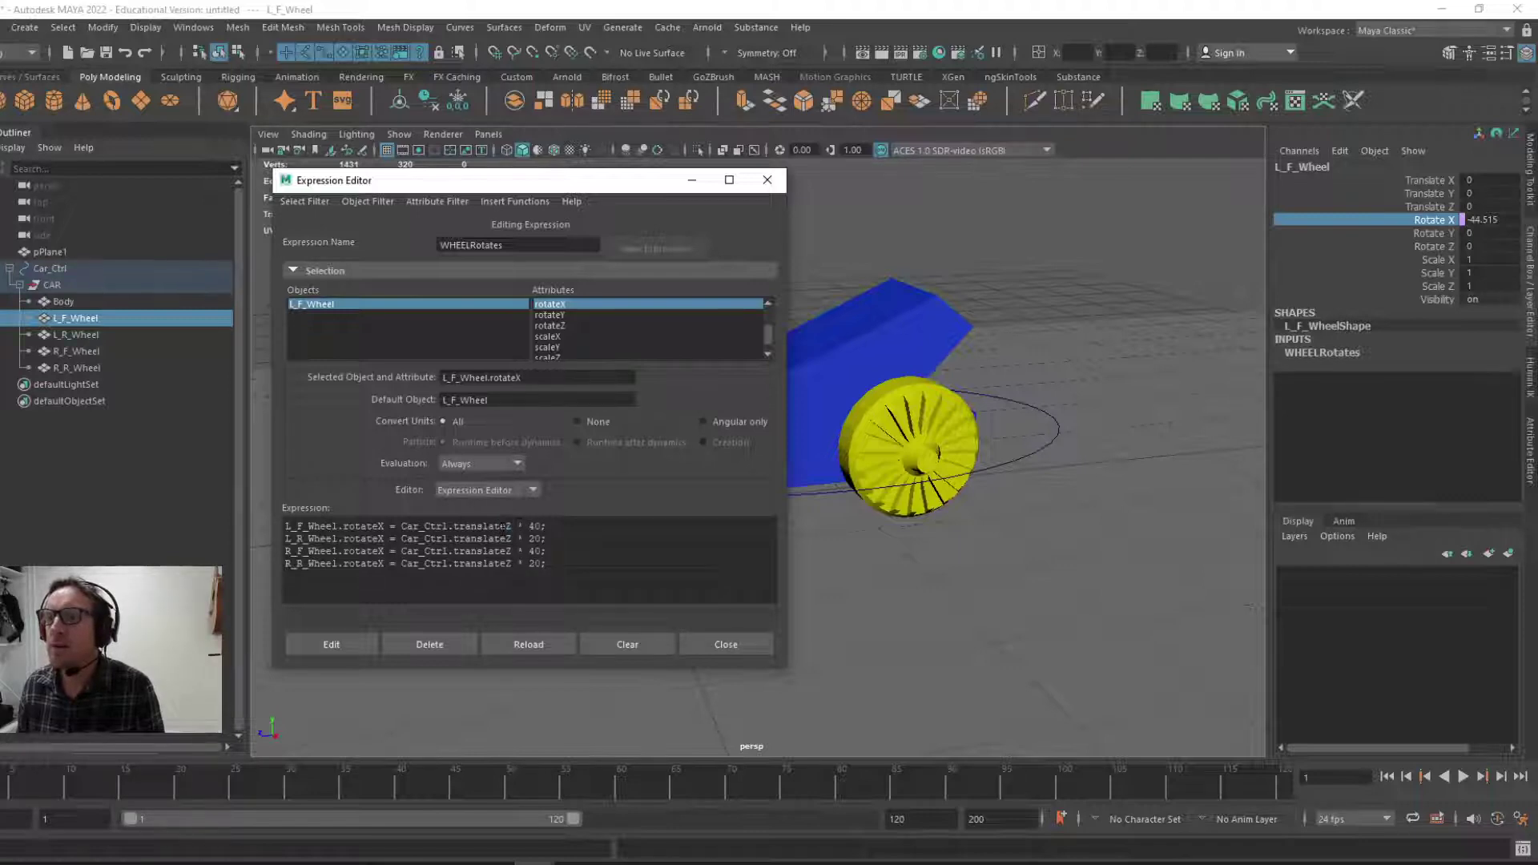
drag(552, 186, 187, 405)
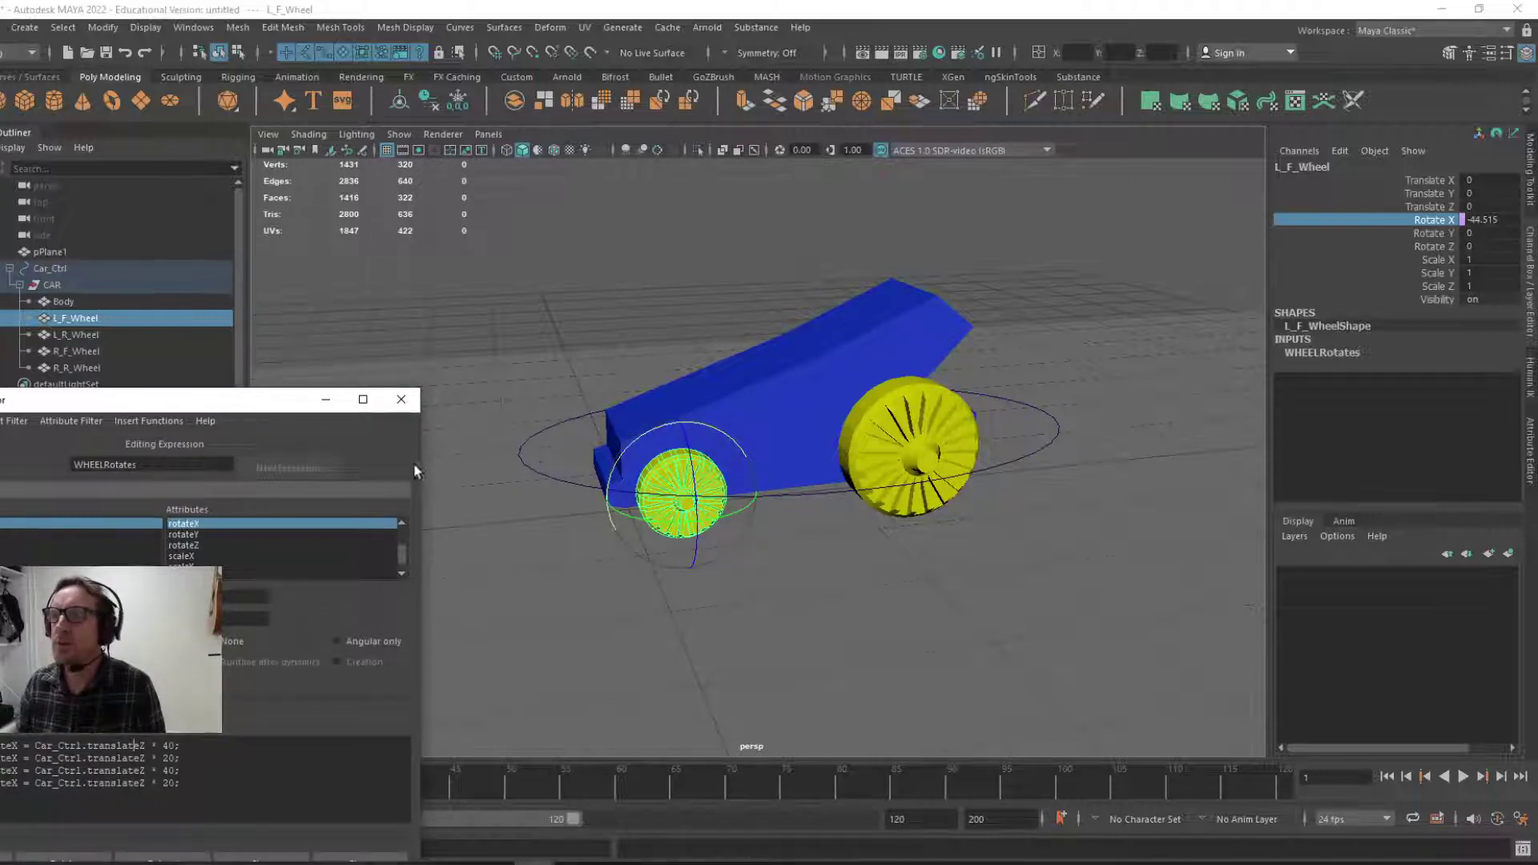
drag(261, 404, 427, 211)
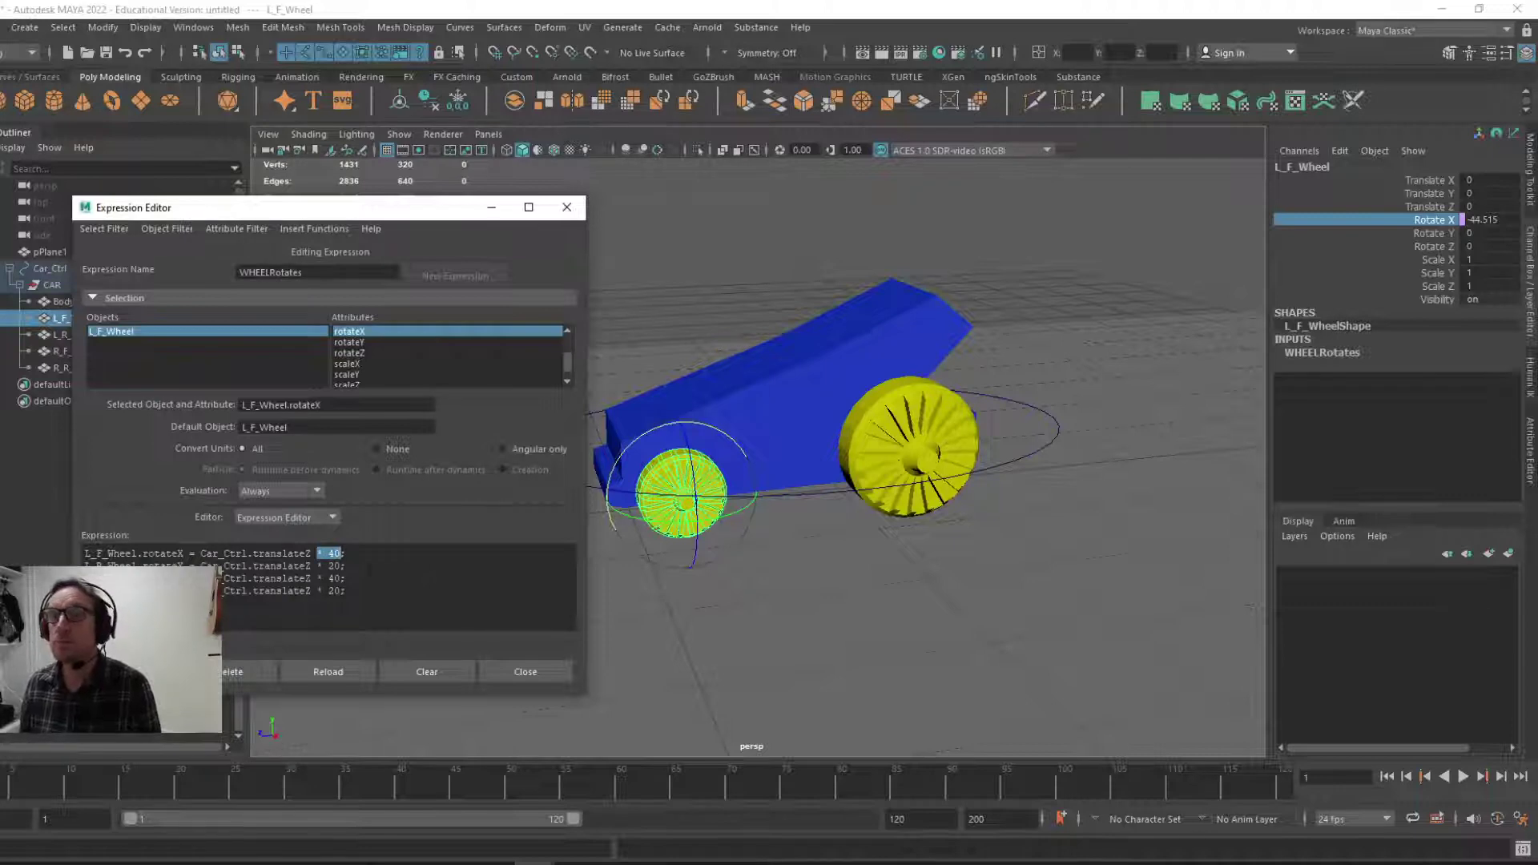
- Delete and re-enter the semicolon ending the L_F_Wheel expression line after the multiplier 40
click(337, 554)
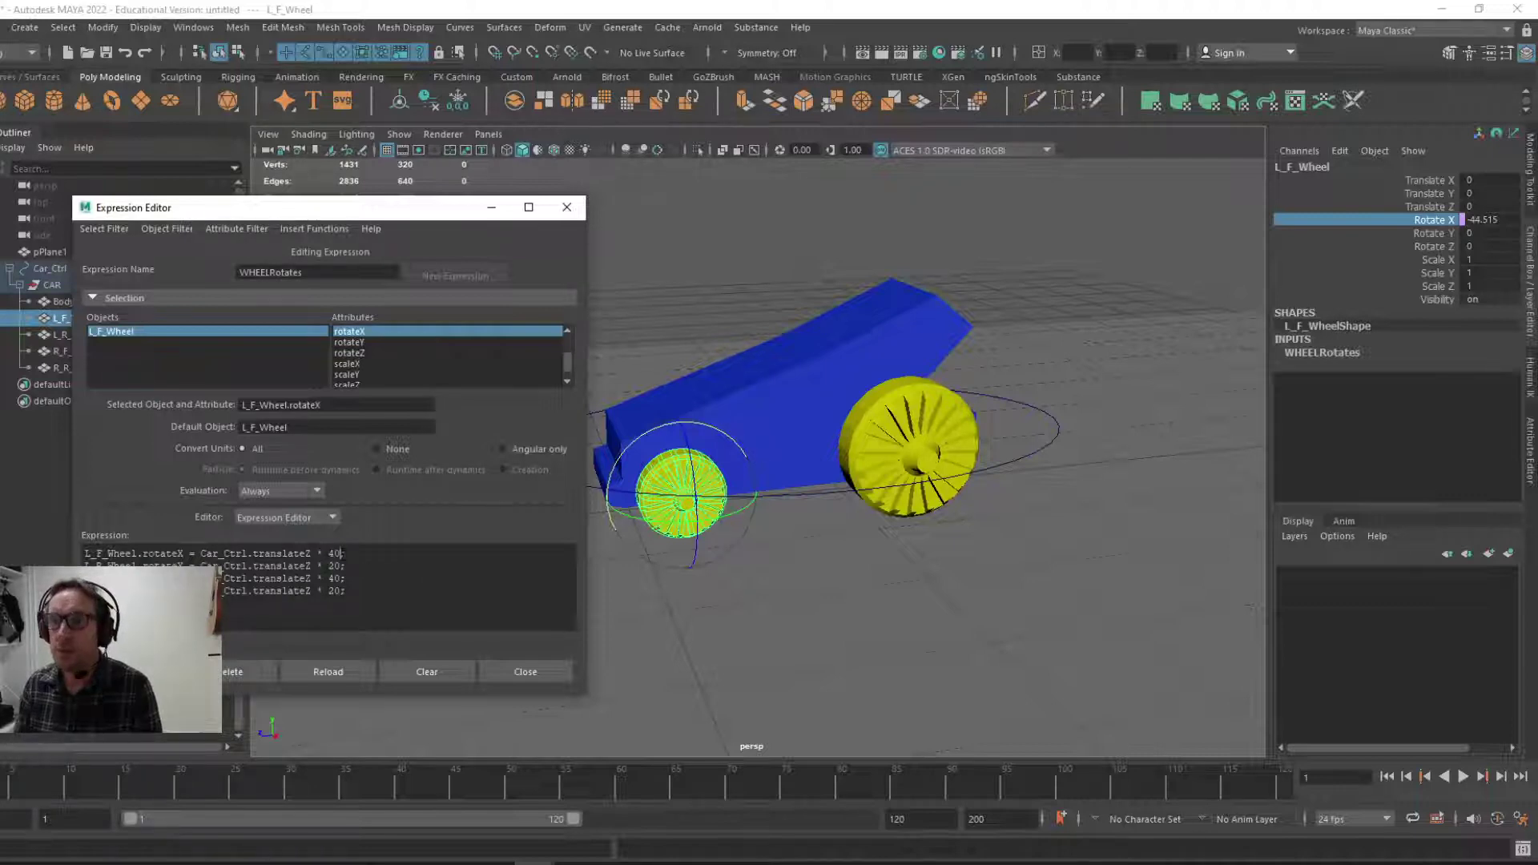
key(BackSpace)
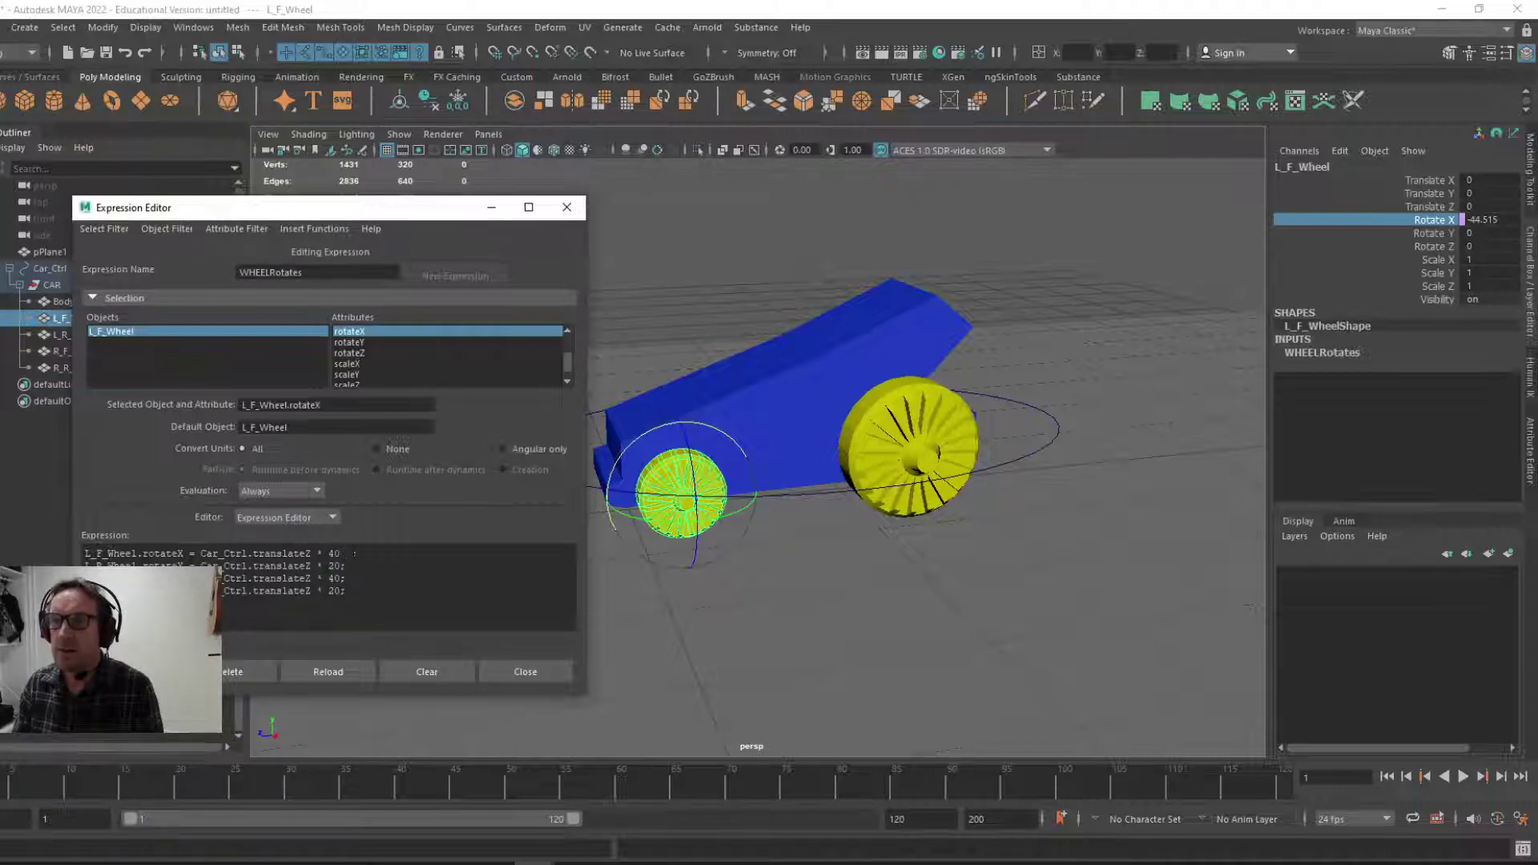
text(;)
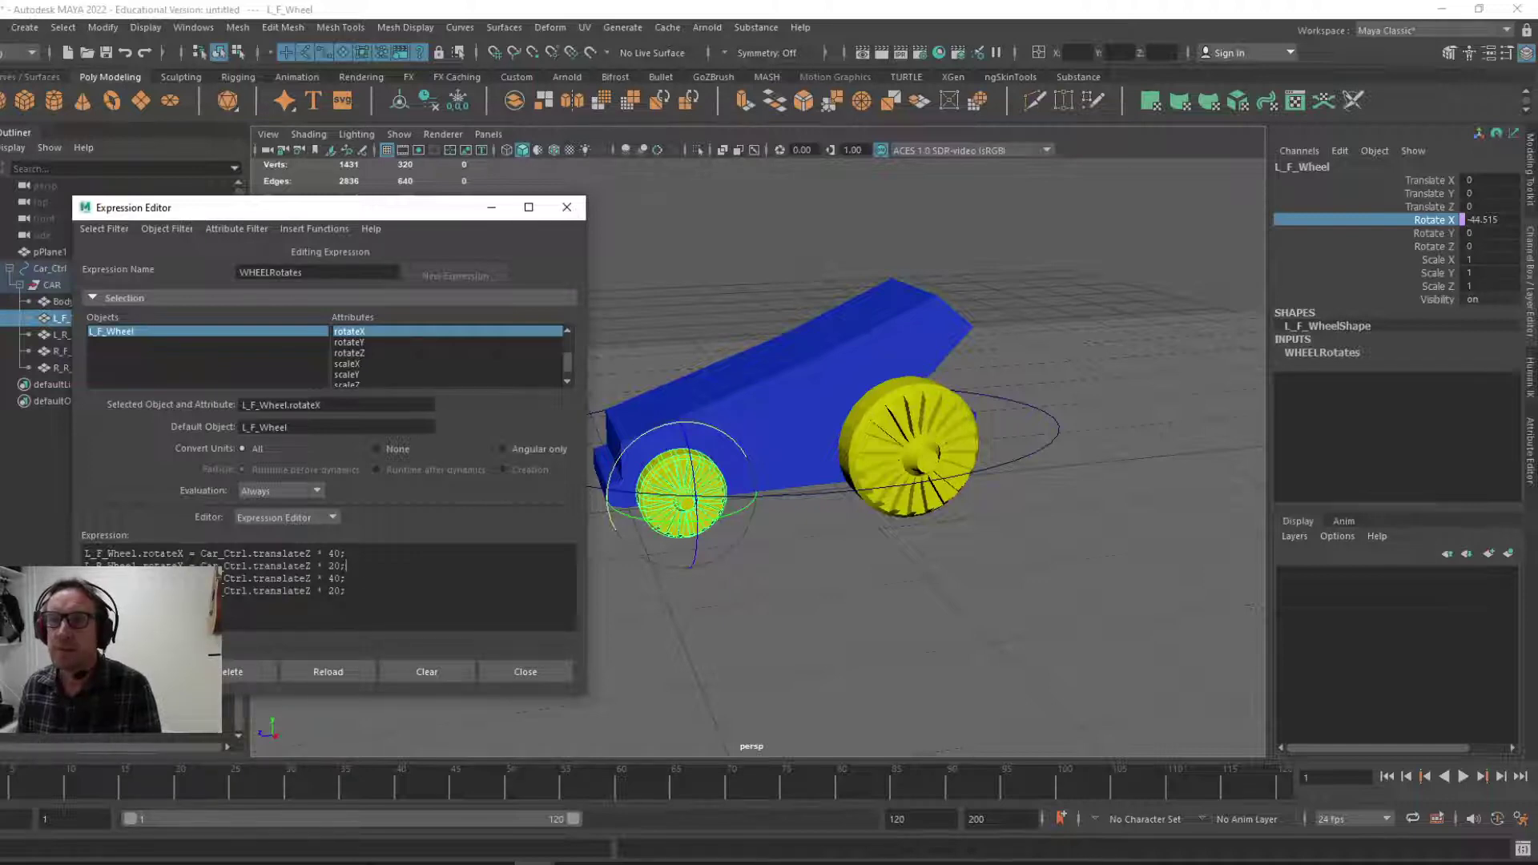
- Examine the complete L_F_Wheel expression line and compare it with the lines for the other three wheels
drag(85, 553, 360, 555)
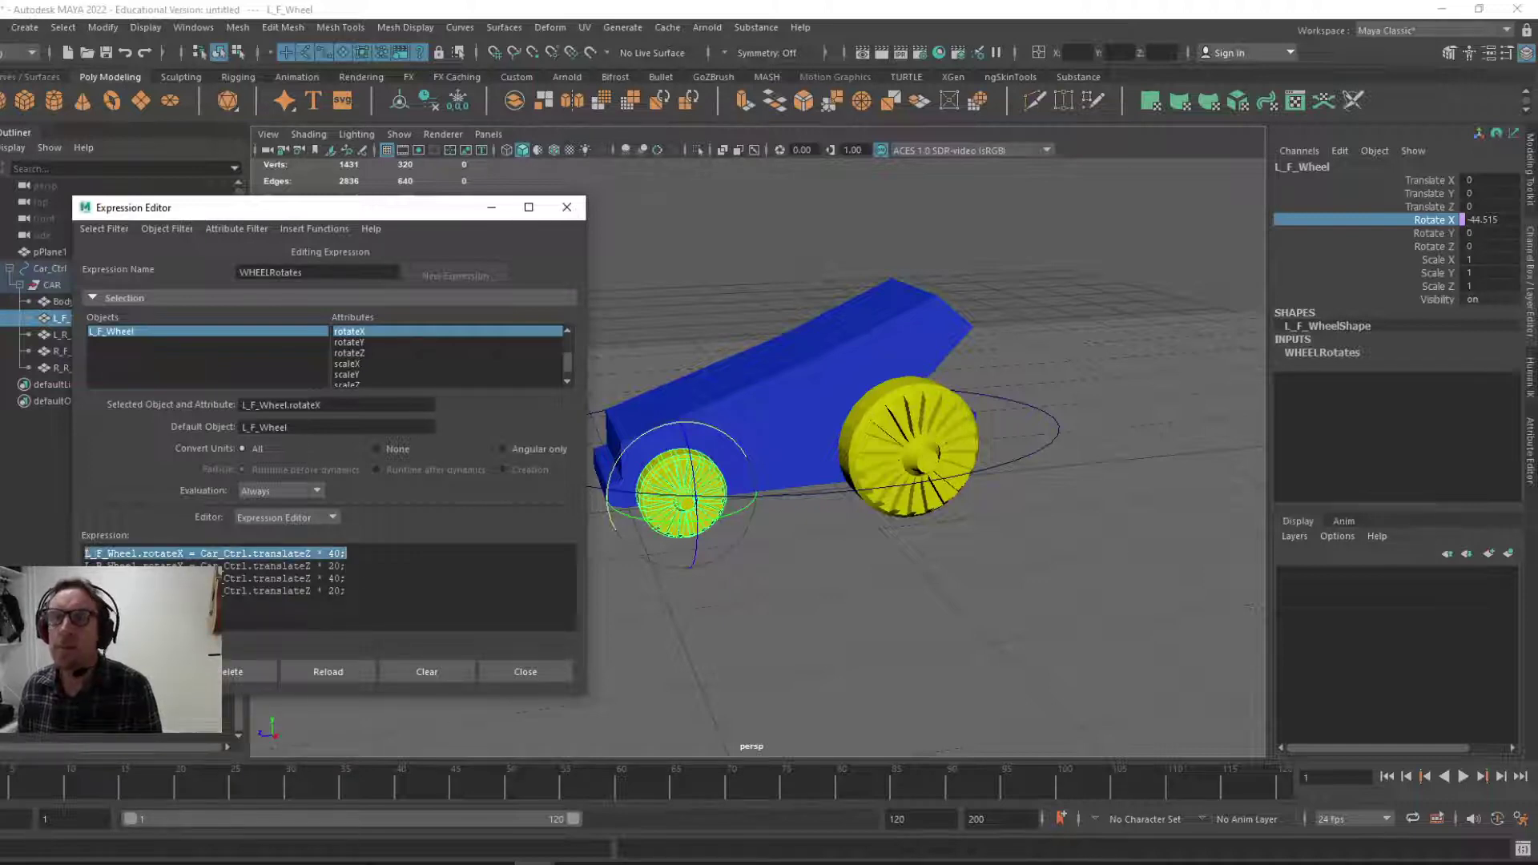
drag(85, 566, 346, 592)
click(346, 592)
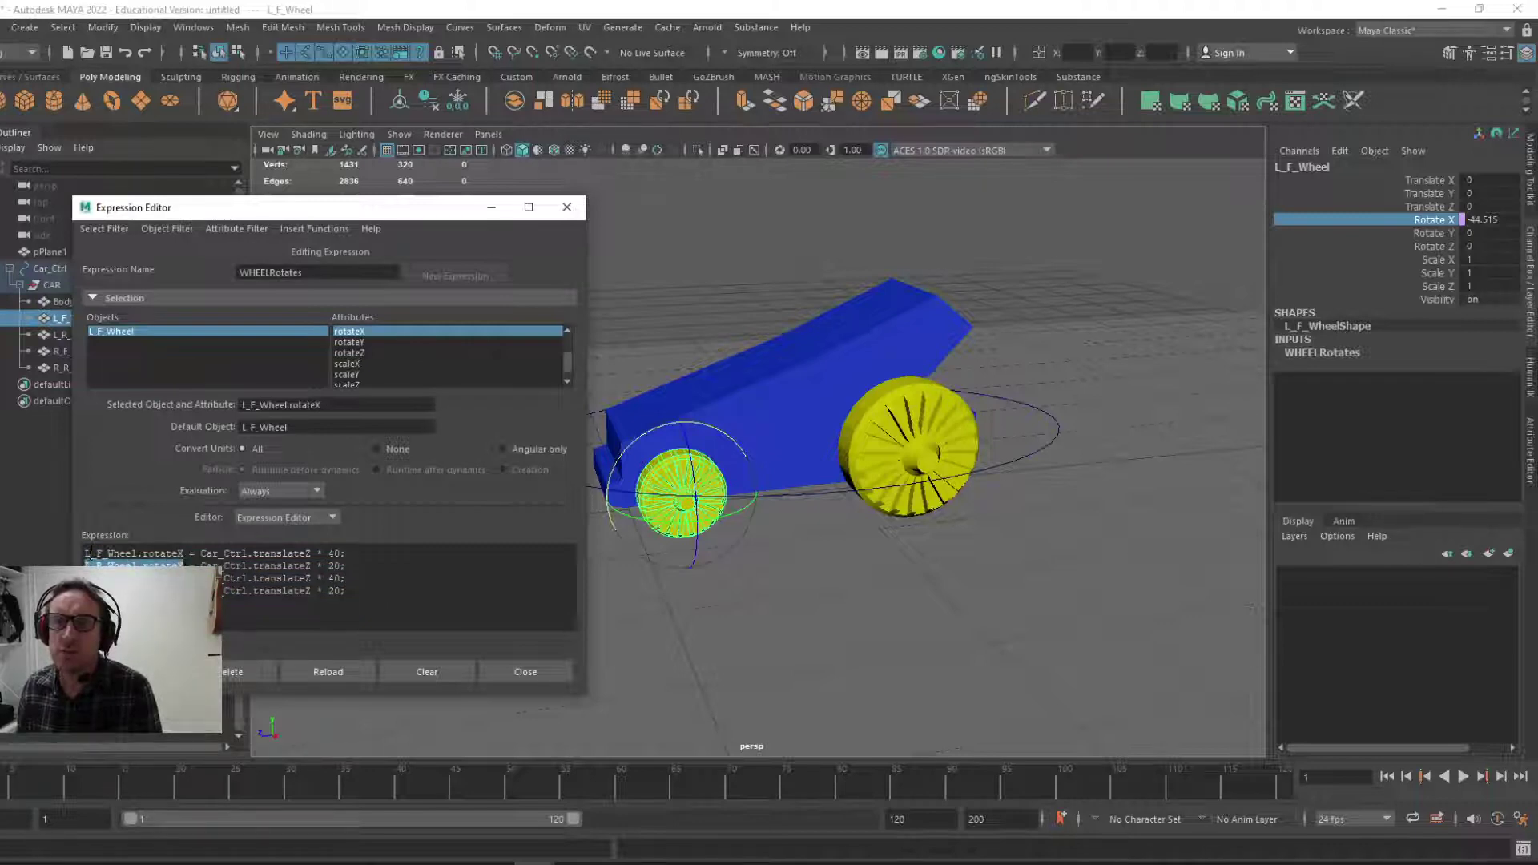
click(86, 553)
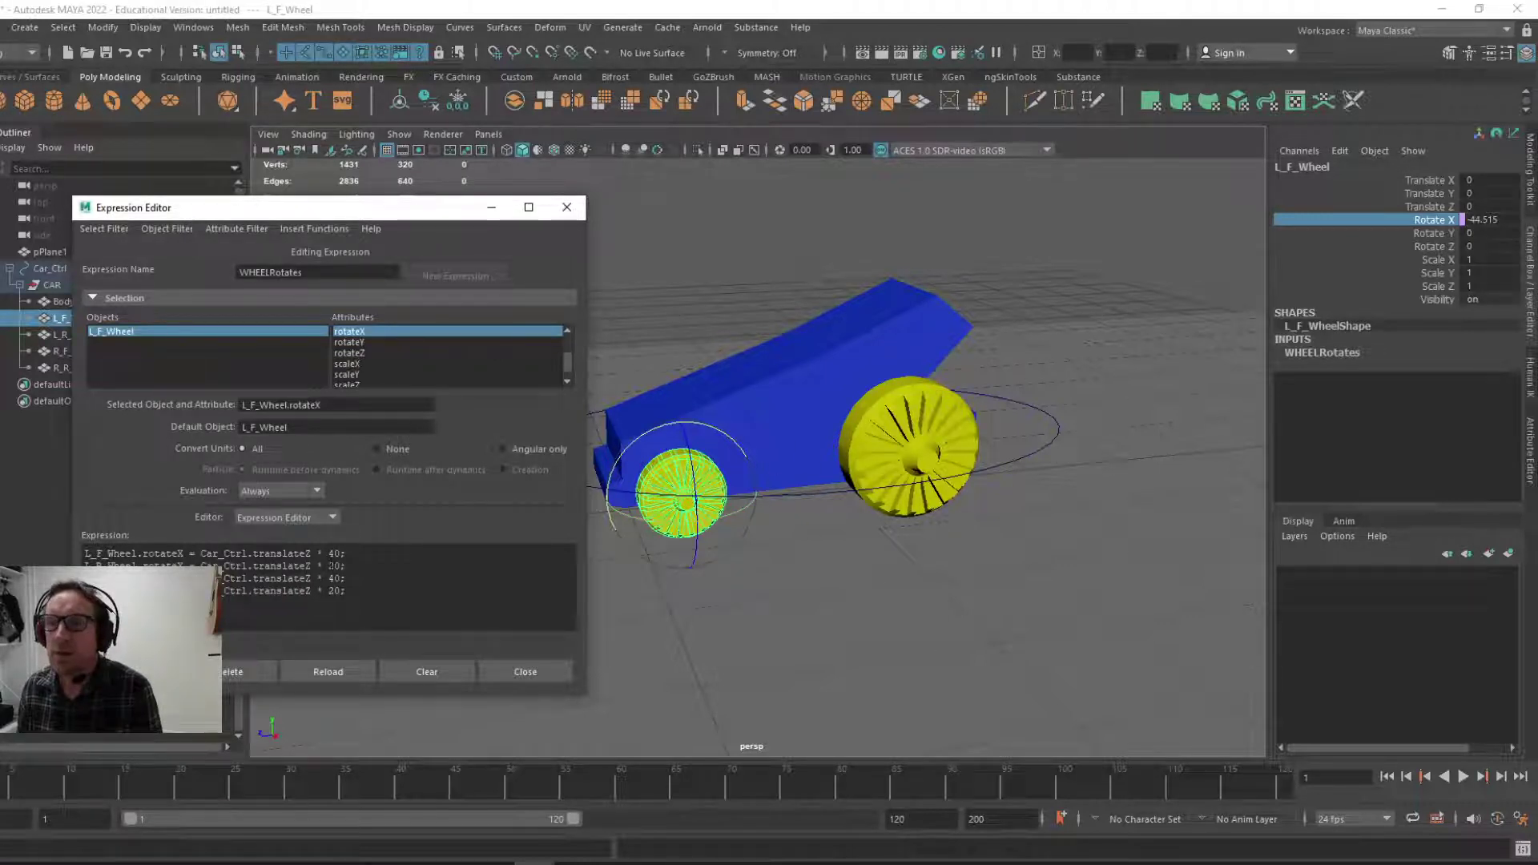
- Set the L_R_Wheel translateZ multiplier to 100 and apply the edit to the WHEELRotates expression
drag(328, 565, 335, 566)
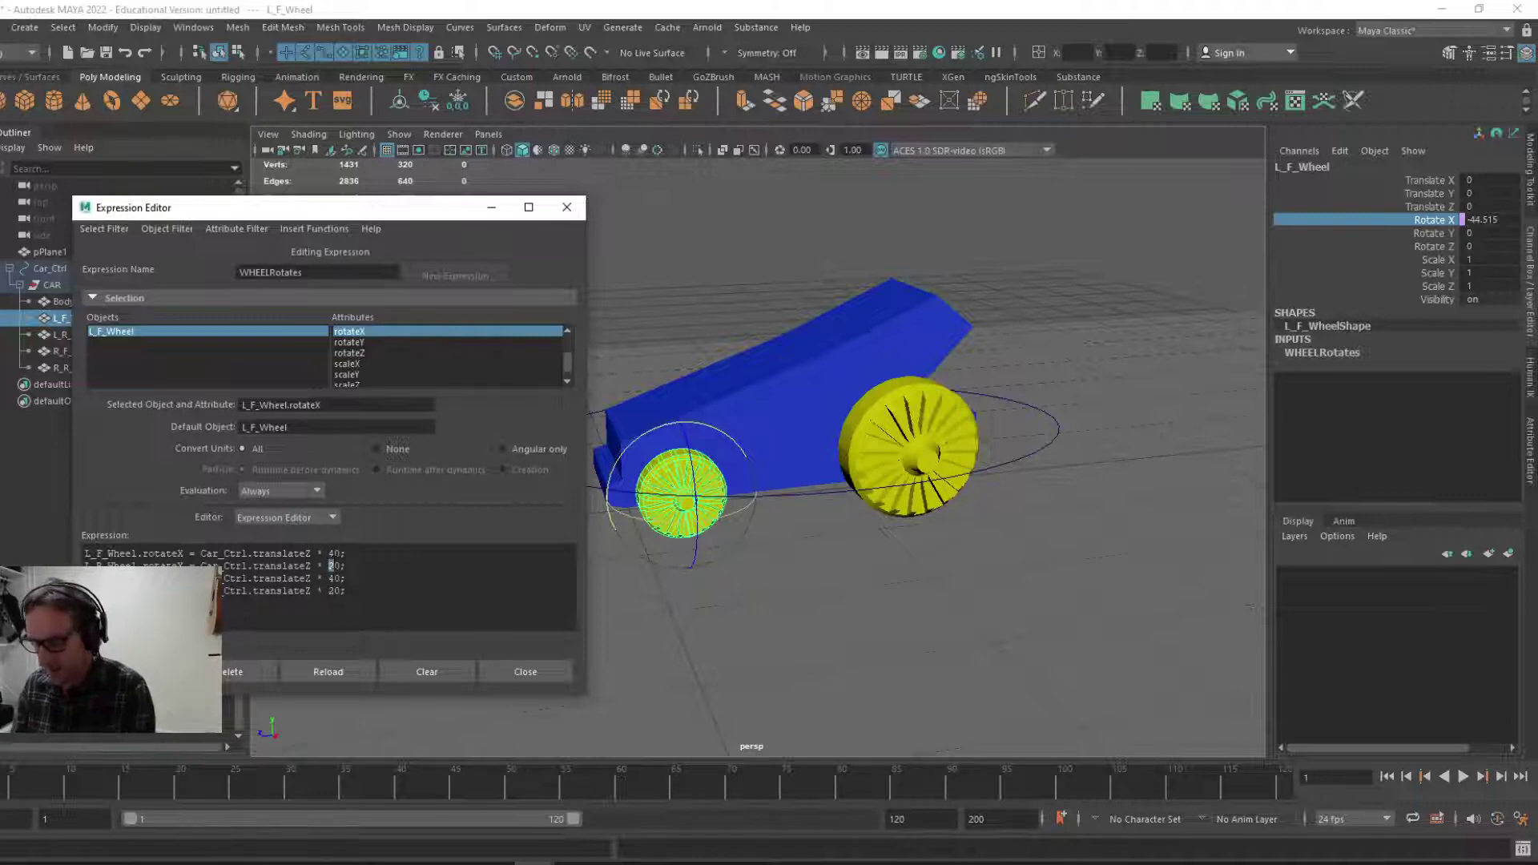
text(10)
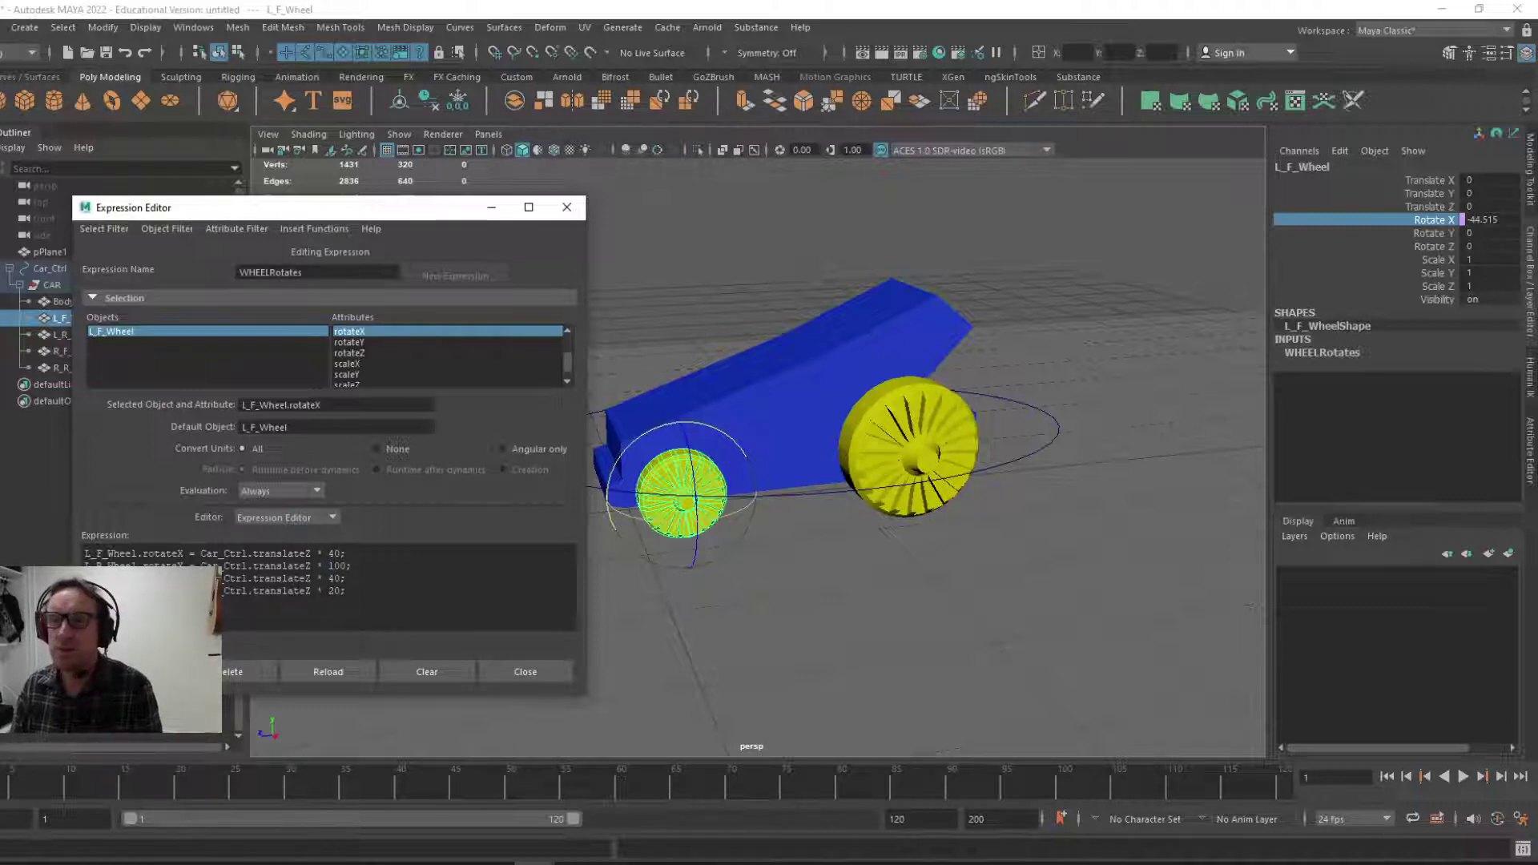
click(128, 672)
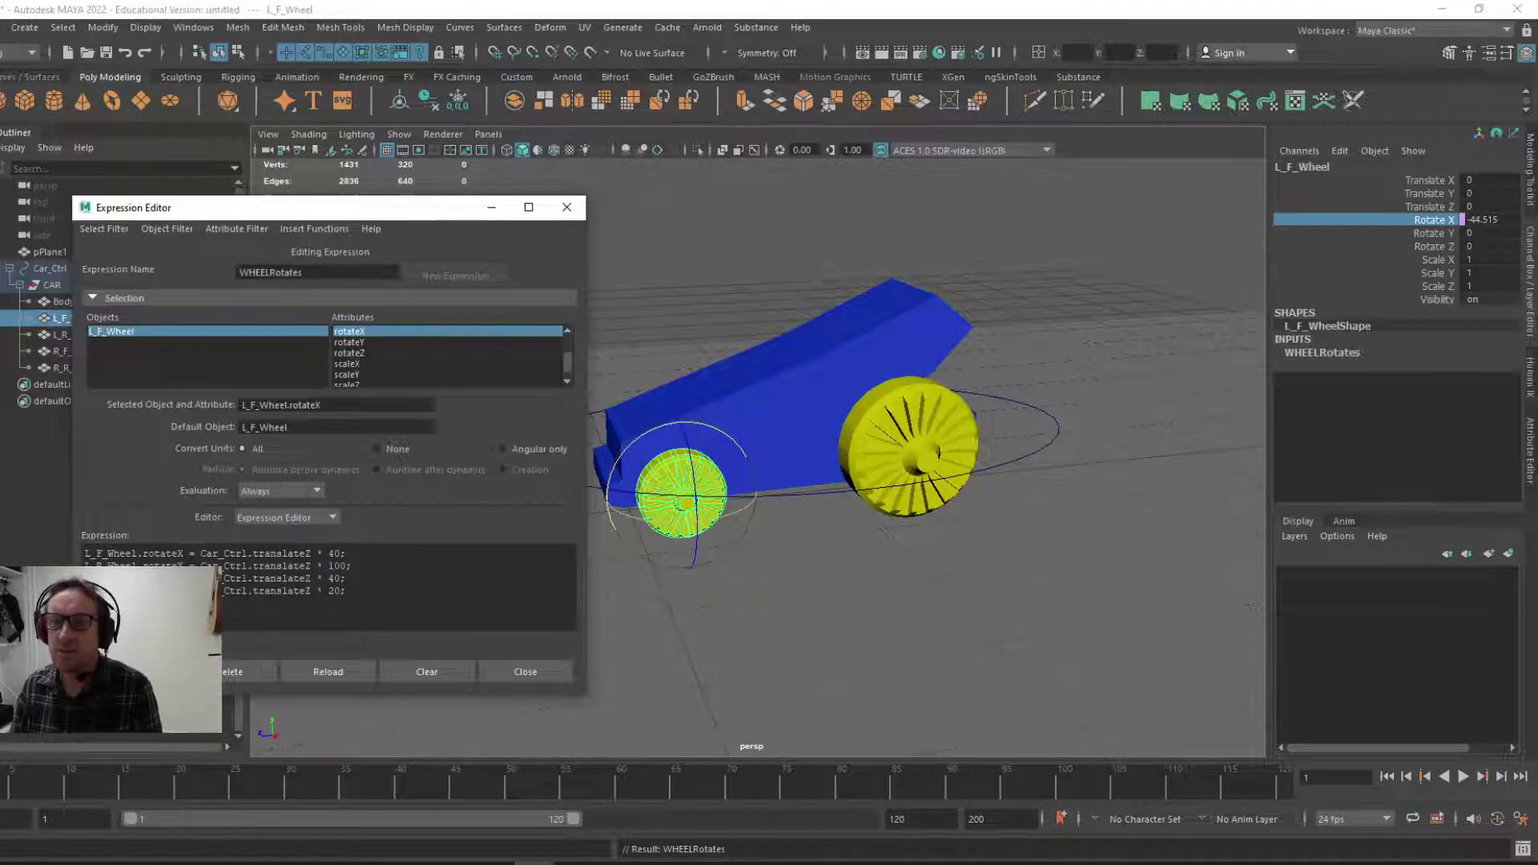
- Close the Expression Editor and move Car_Ctrl along Z to about -0.83 to test the wheel rotation
click(566, 207)
click(521, 456)
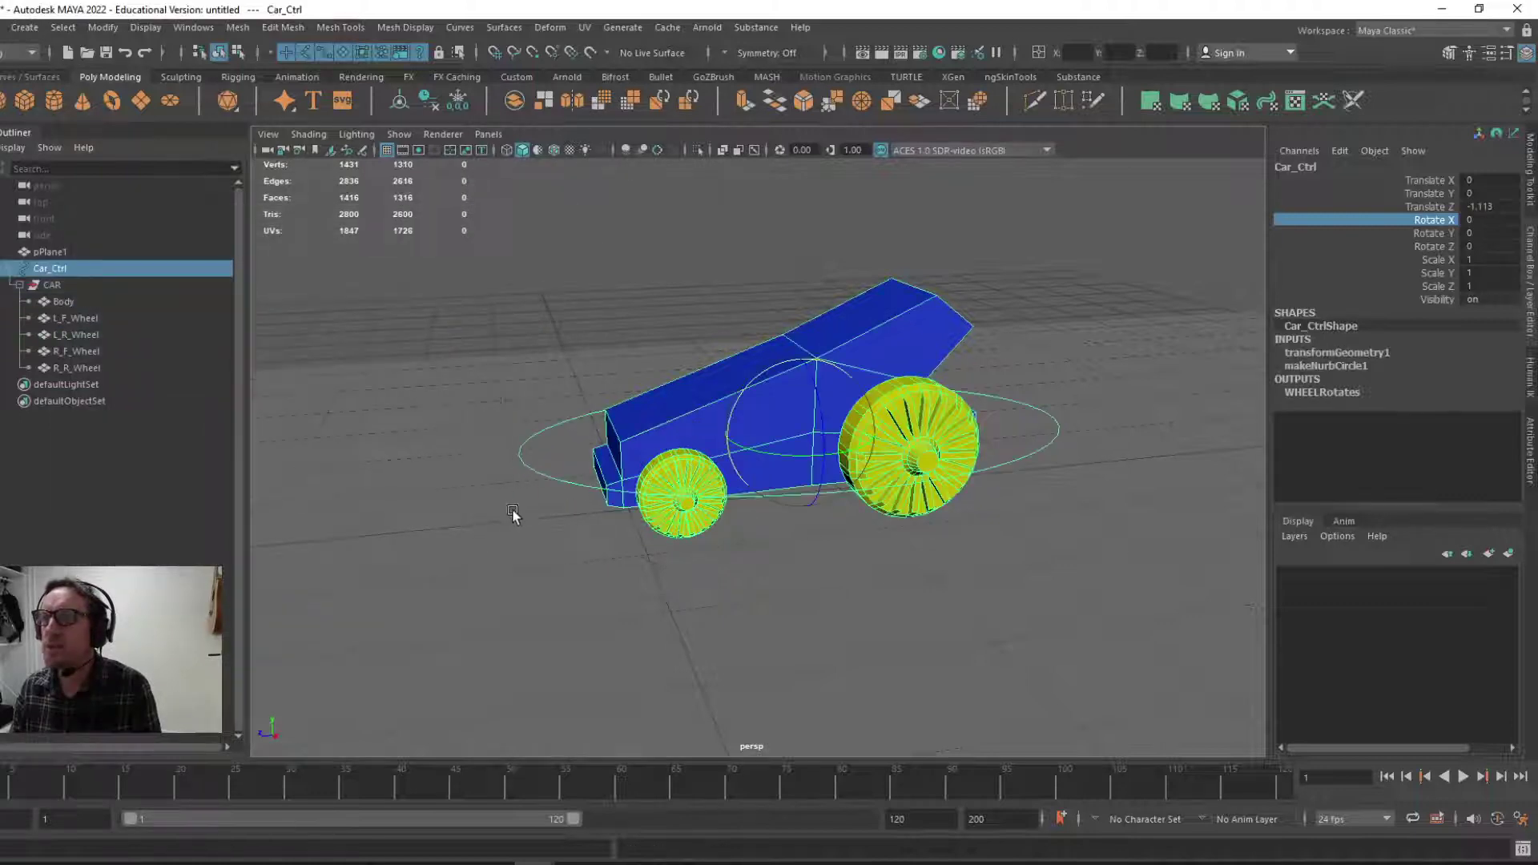
key(w)
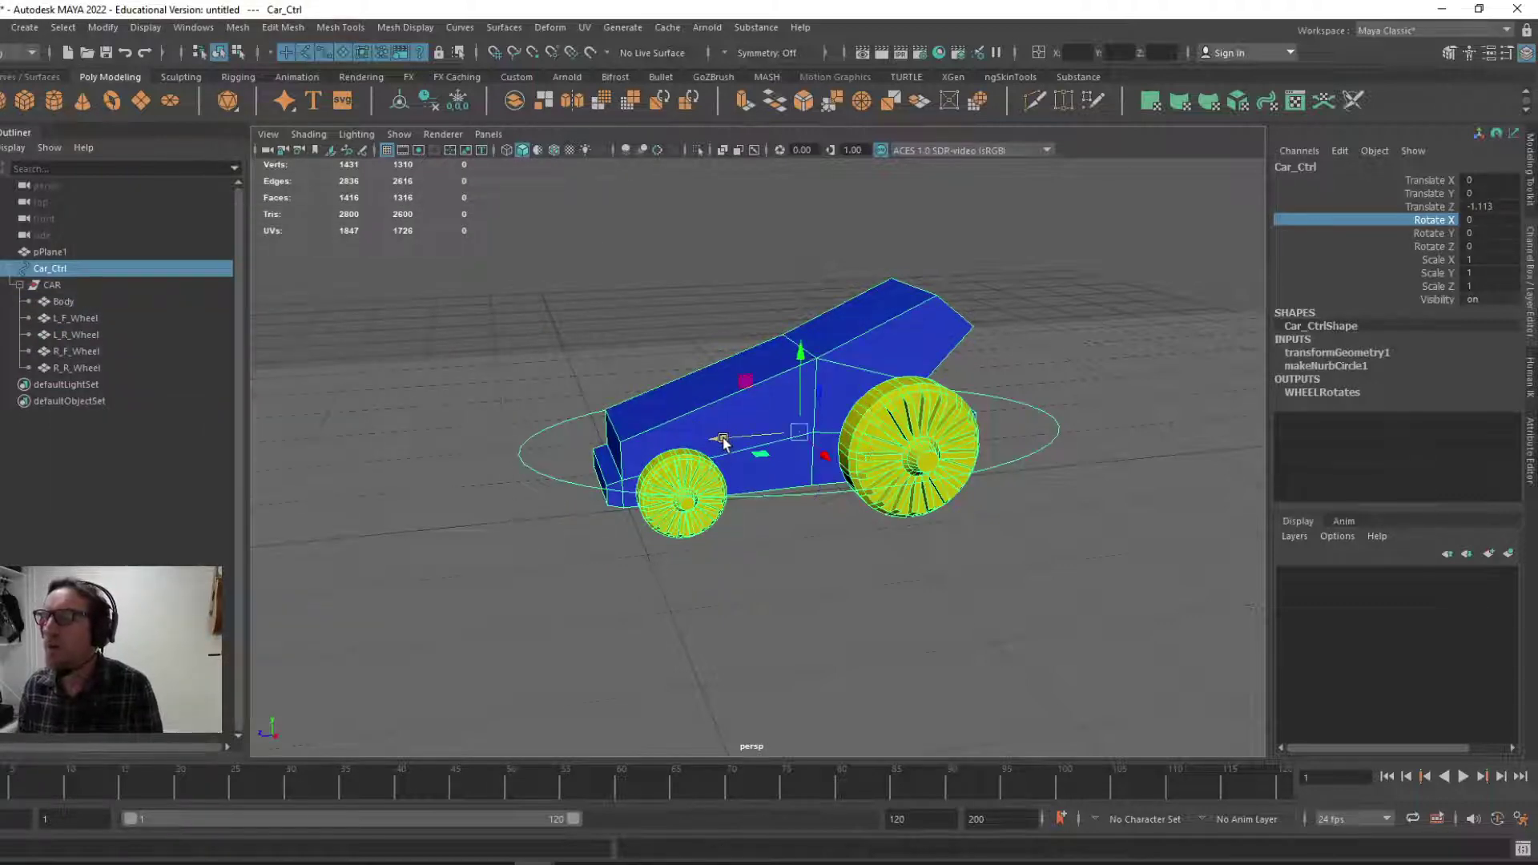
drag(719, 439, 697, 485)
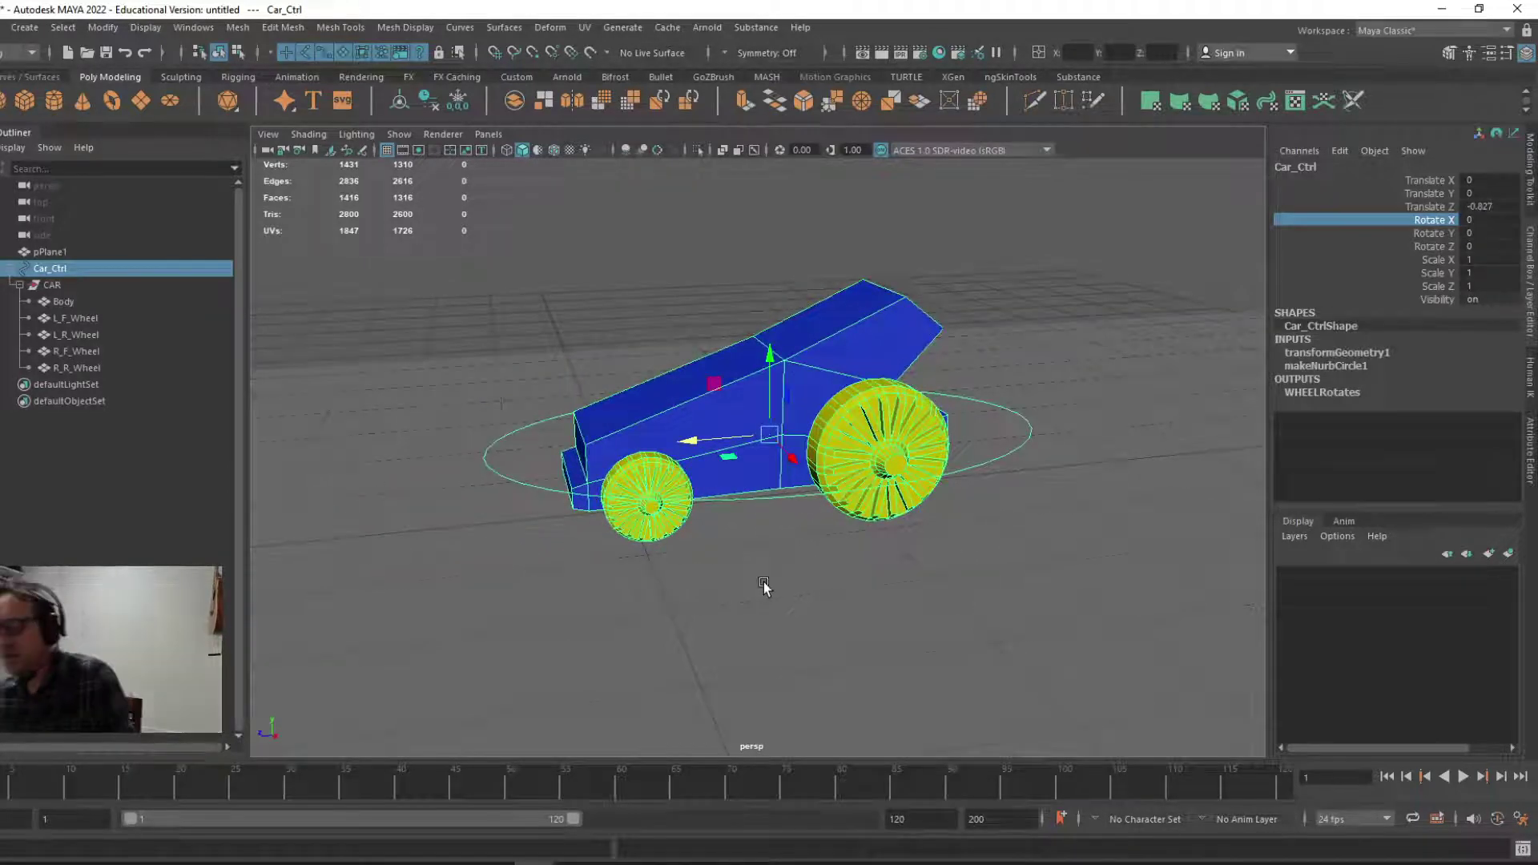